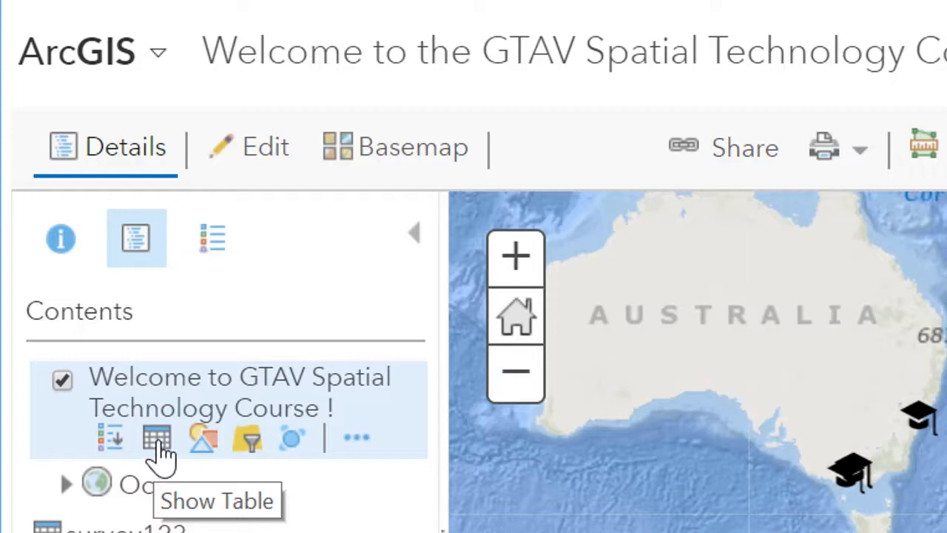
Open the attribute table of the Welcome to GTAV Spatial Technology Course ! layer and sort it ascending by years of teaching
left_click(157, 438)
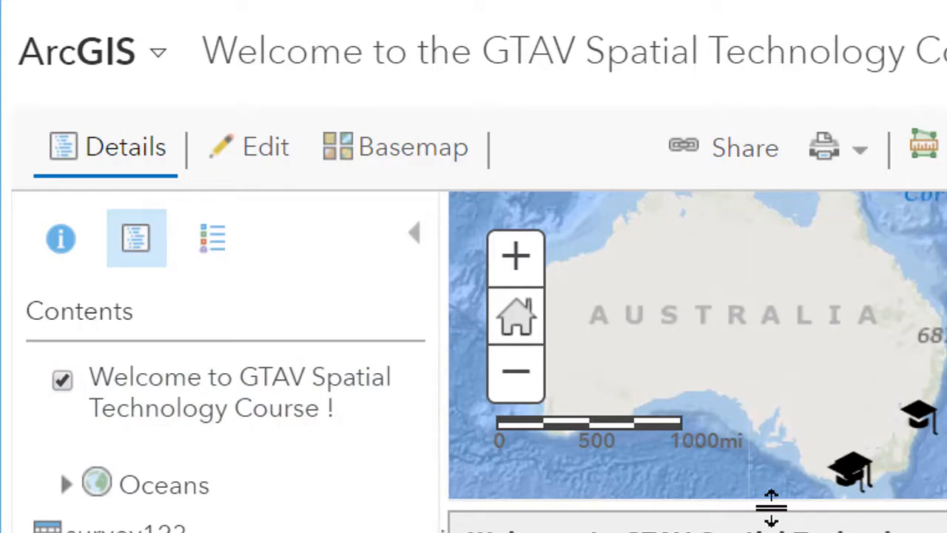
left_click_drag(888, 400, 931, 318)
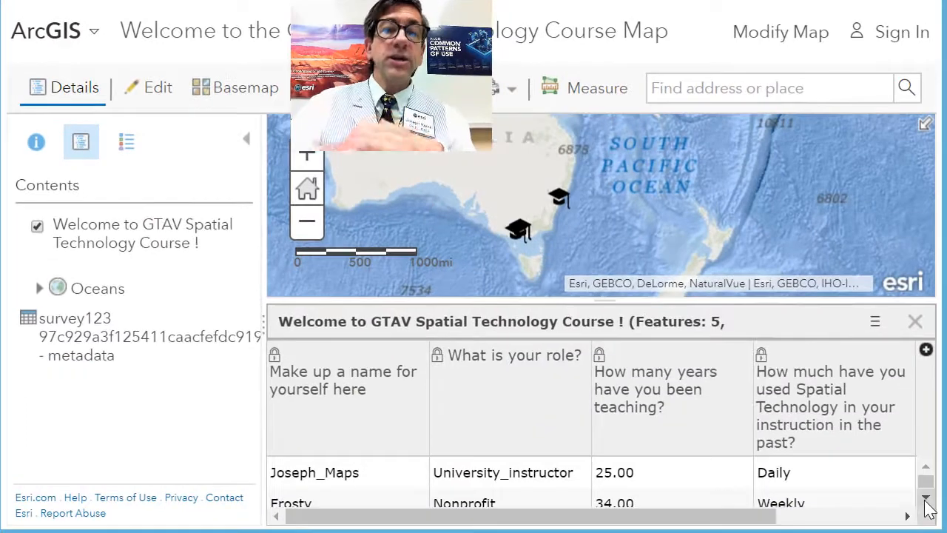
left_click(925, 501)
left_click(925, 503)
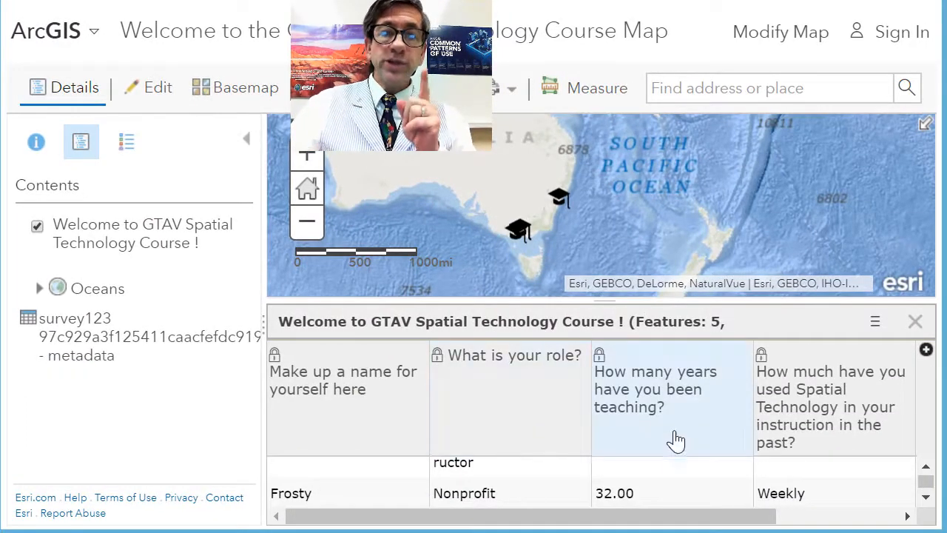
left_click(687, 407)
left_click(688, 397)
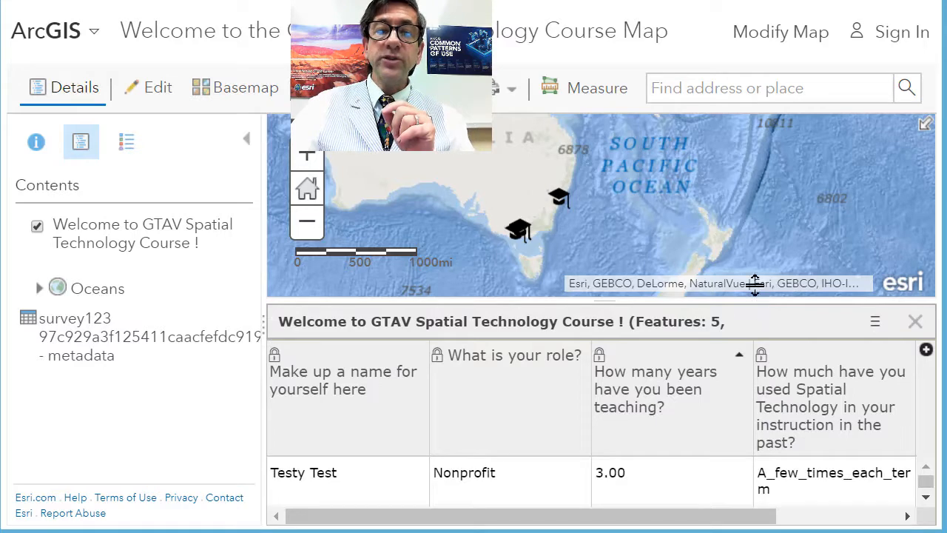
Select the survey record with 3.00 years of teaching in the table to highlight its point on the map
left_click_drag(755, 294, 755, 224)
scroll(750, 425, "down", 2)
scroll(702, 454, "up", 3)
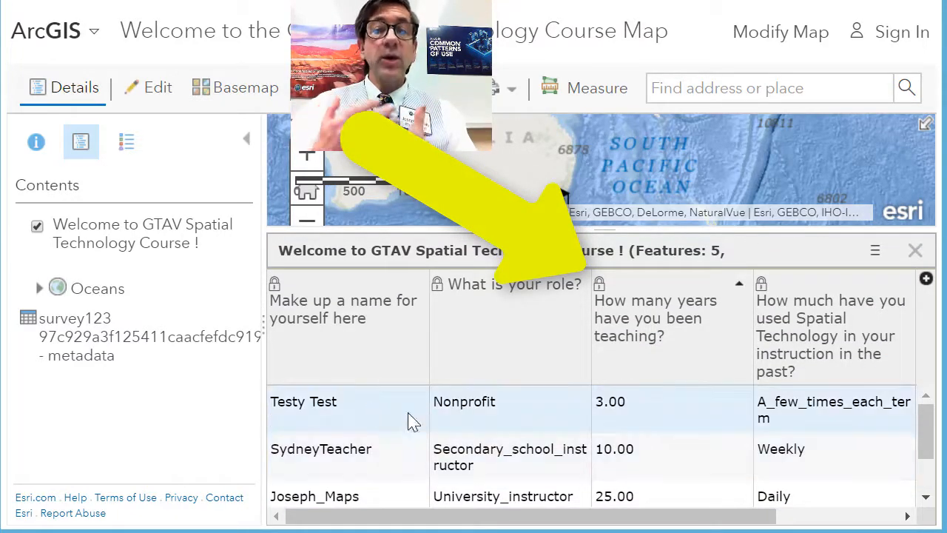
left_click(353, 412)
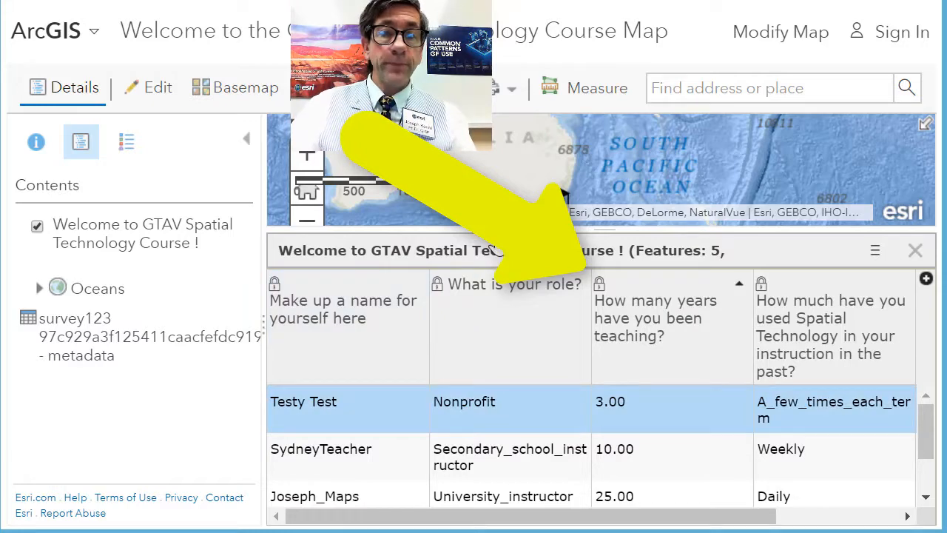
left_click_drag(517, 229, 508, 300)
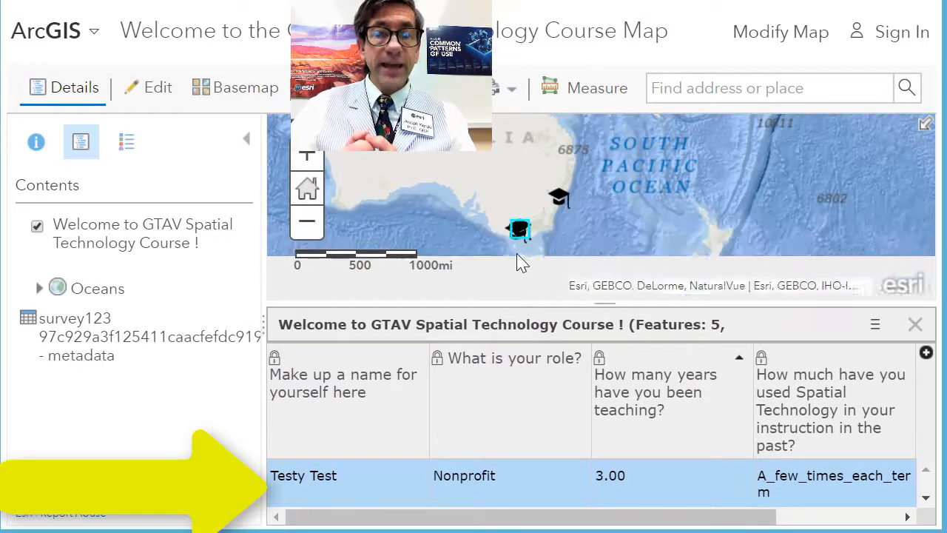
scroll(529, 260, "up", 1)
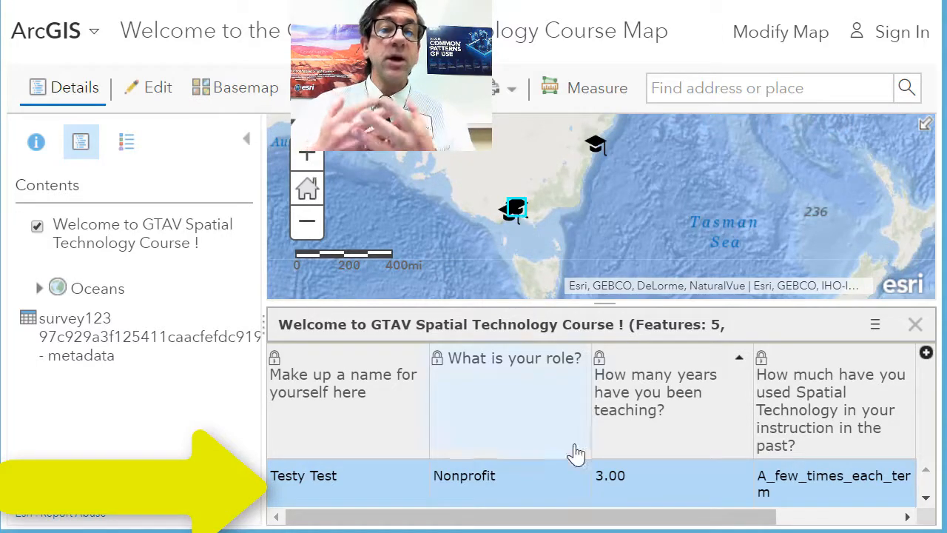
Center the map on the selected record and examine its location up close around Melbourne
left_click(875, 326)
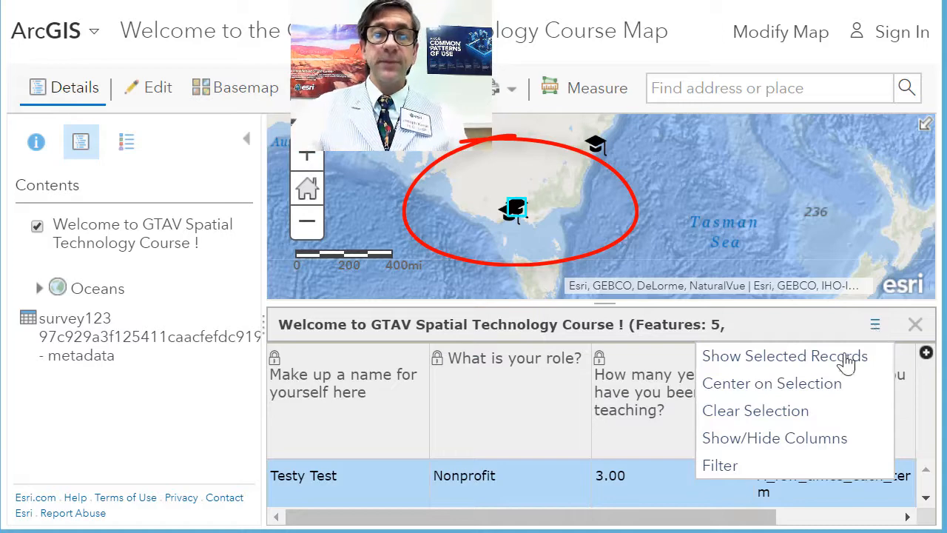
left_click(824, 384)
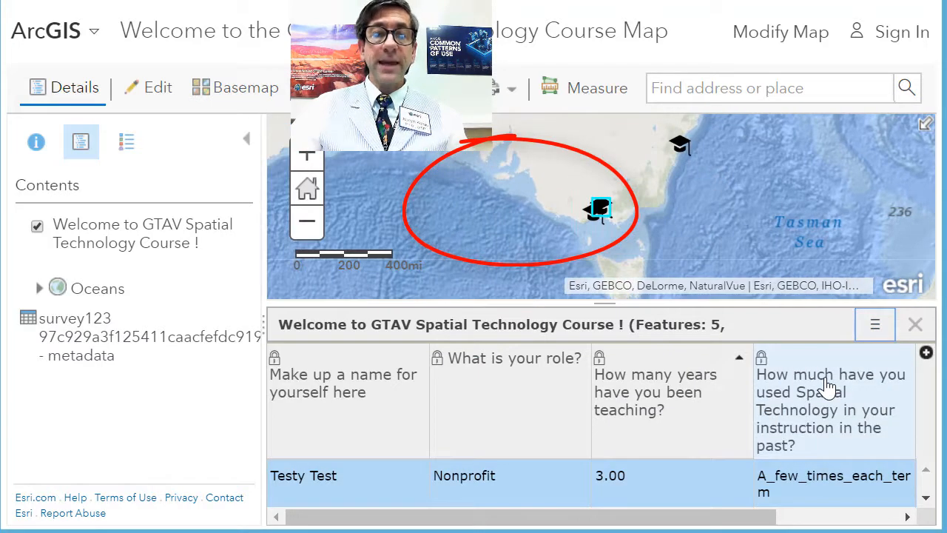
left_click(872, 330)
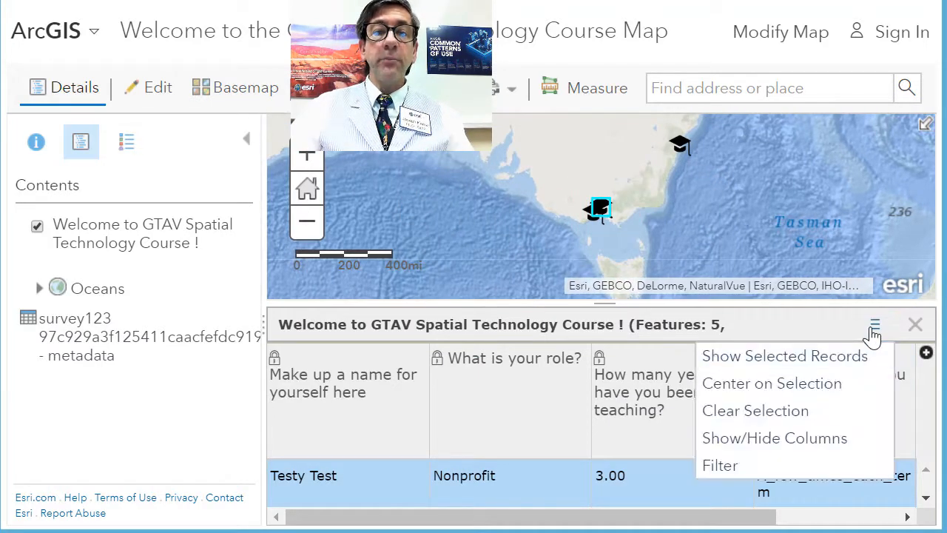
left_click(813, 397)
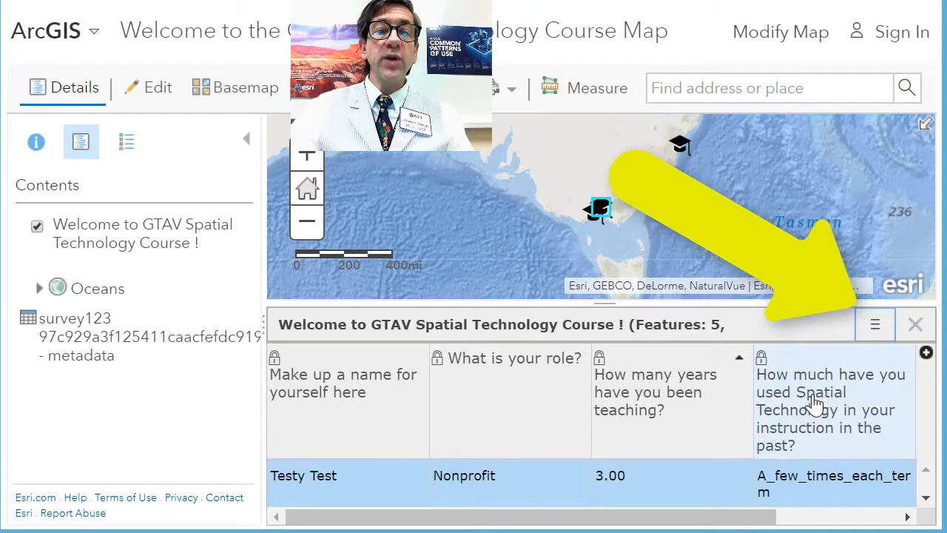
left_click_drag(648, 245, 569, 189)
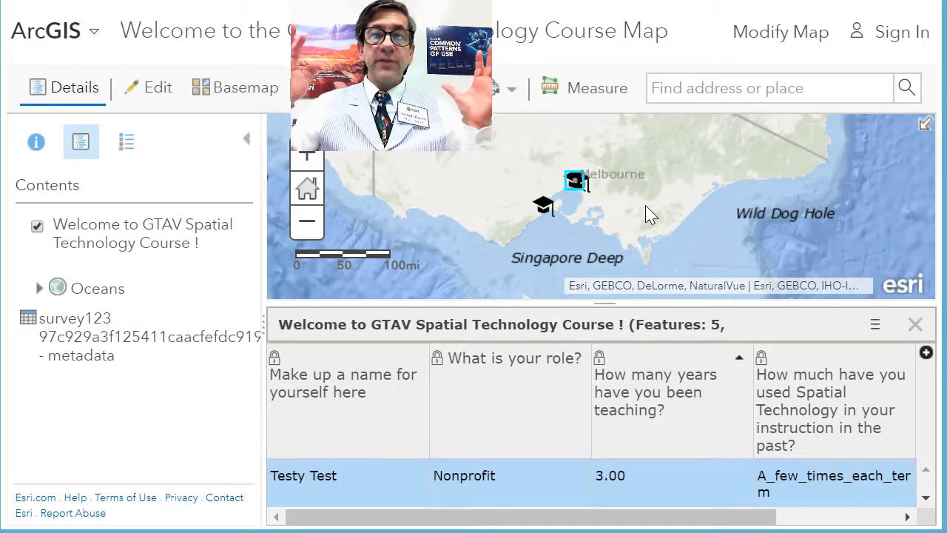
Clear the record selection and close the attribute table
left_click(875, 326)
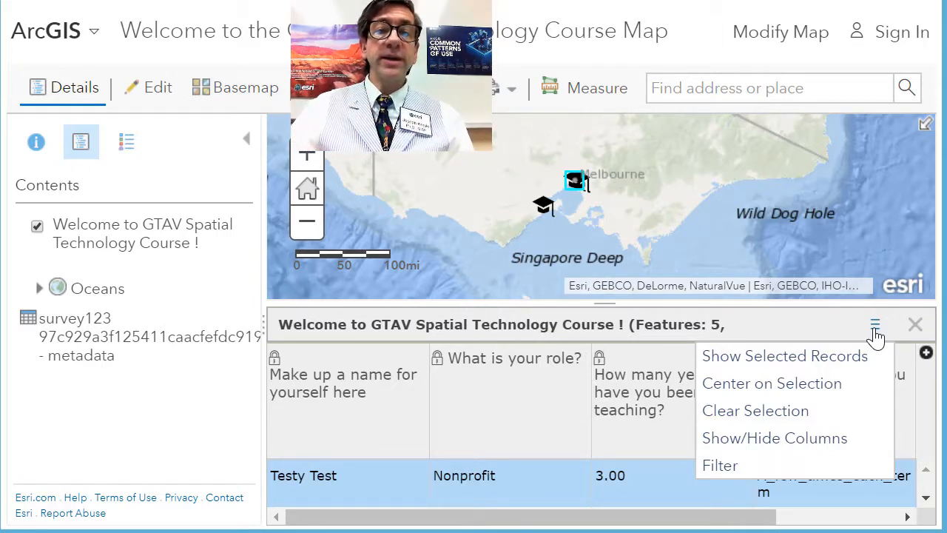
left_click(807, 412)
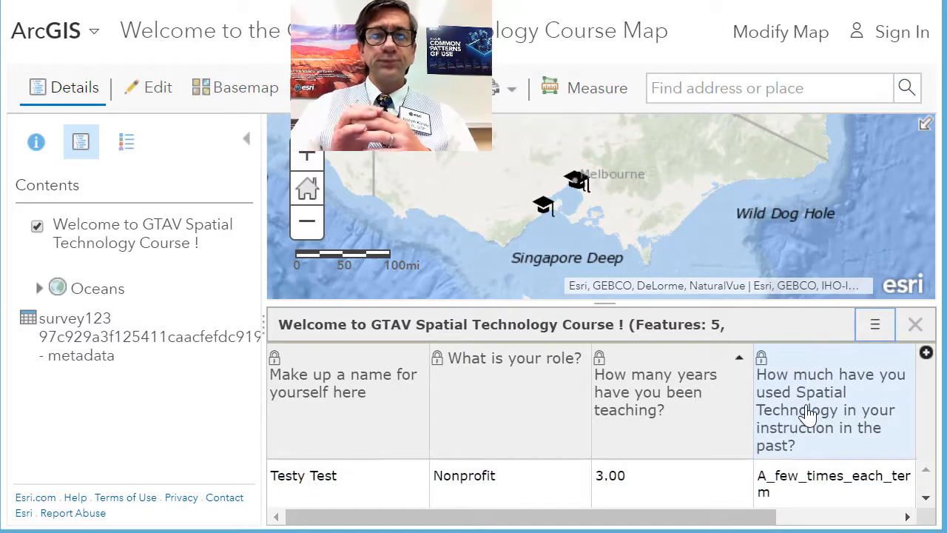
left_click(914, 326)
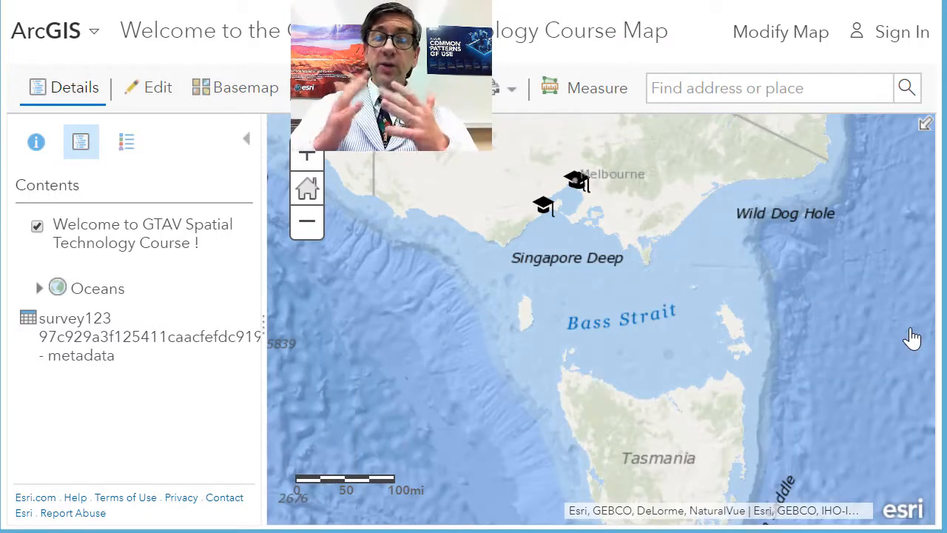
Change the drawing style of the Welcome to GTAV Spatial Technology Course ! layer to Heat Map and apply it
mouse_move(112, 269)
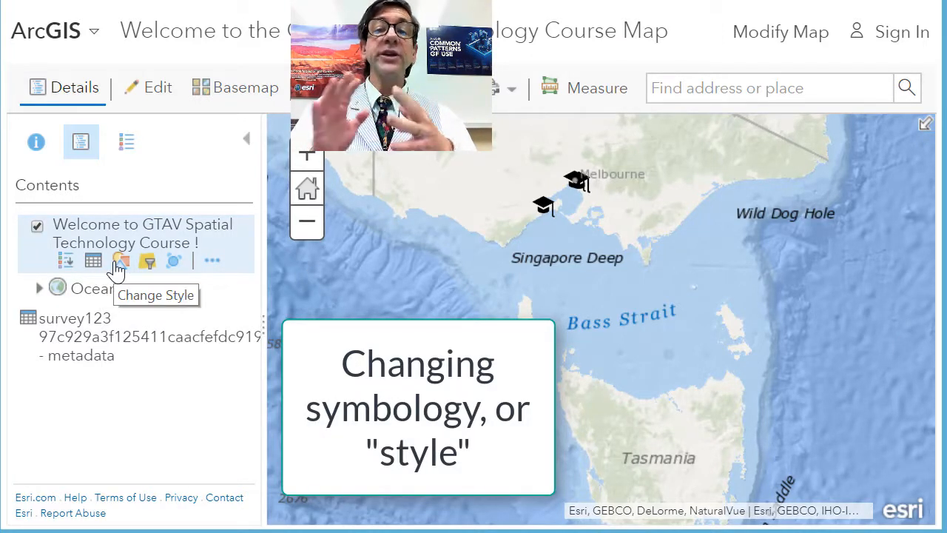
left_click_drag(562, 267, 575, 399)
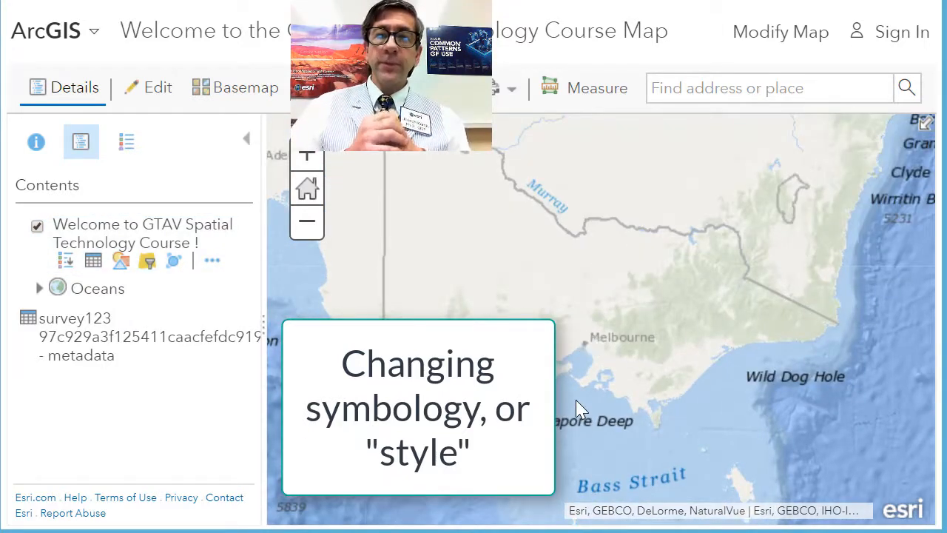
scroll(575, 399, "down", 1)
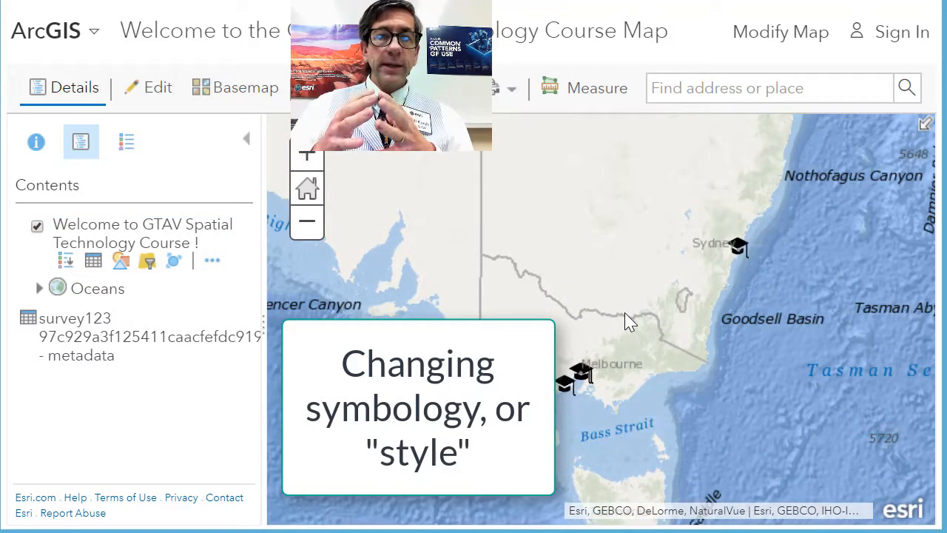
left_click(121, 261)
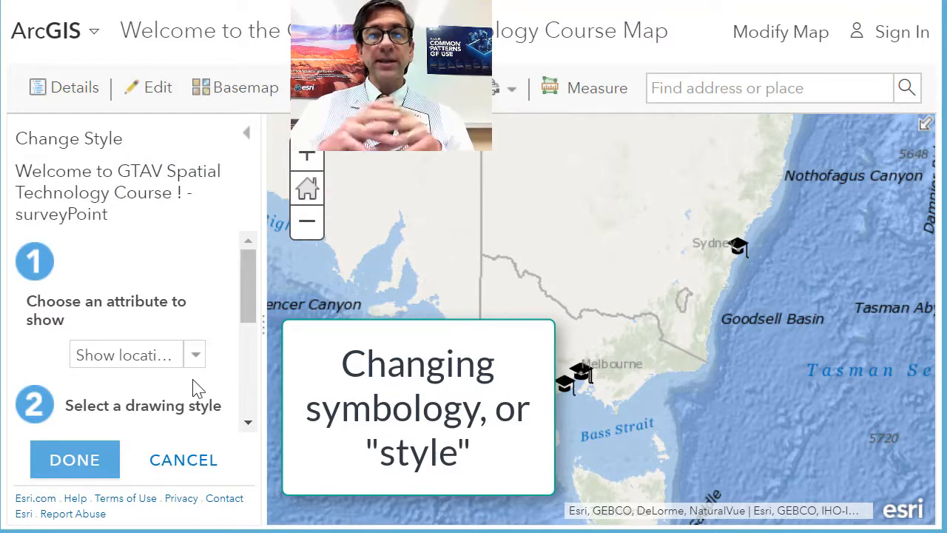
scroll(195, 388, "down", 5)
left_click(148, 387)
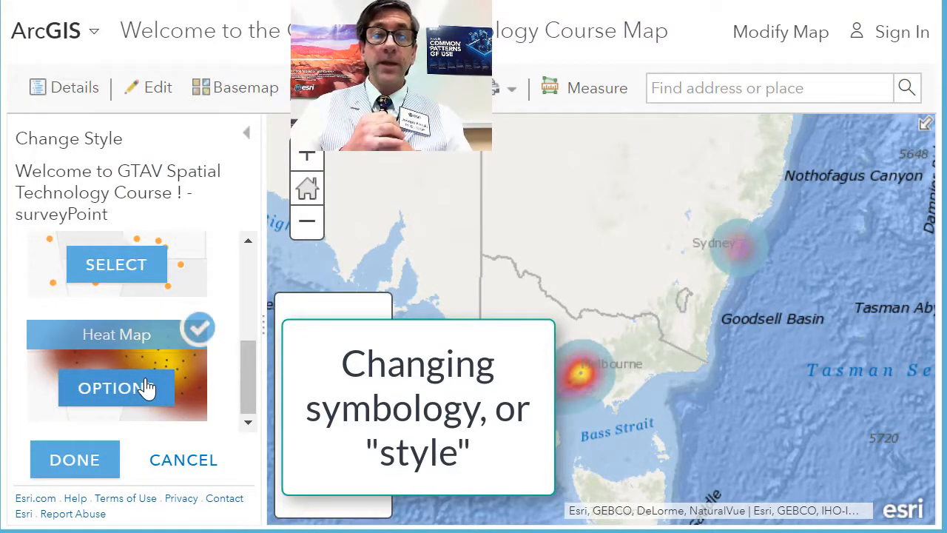
left_click(78, 463)
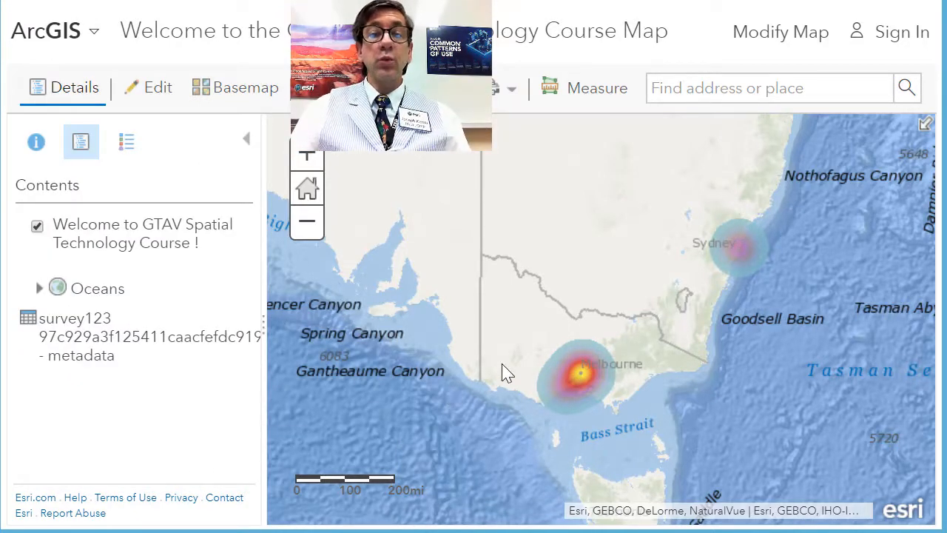
Restyle the survey layer to show location only with the Location (Single symbol) drawing style
scroll(501, 372, "down", 2)
left_click_drag(508, 332, 687, 376)
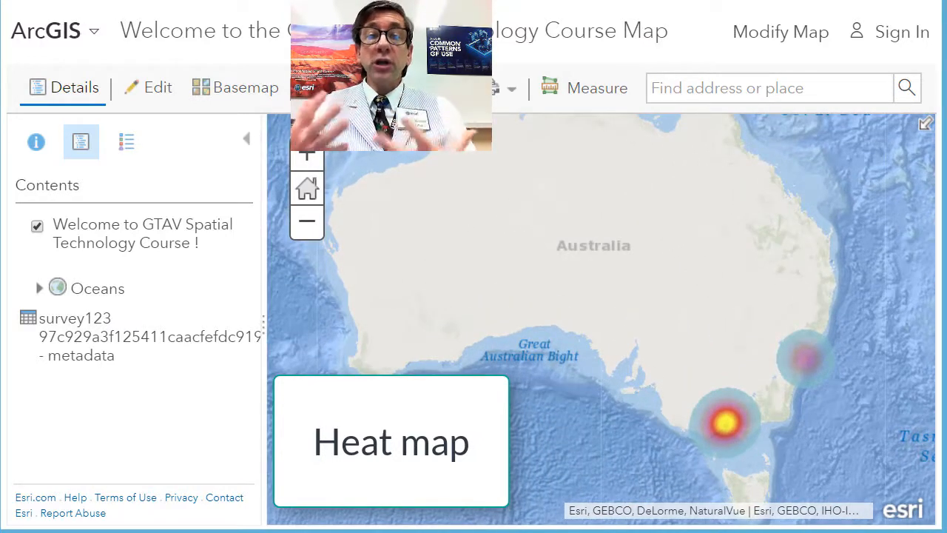
left_click_drag(687, 376, 665, 374)
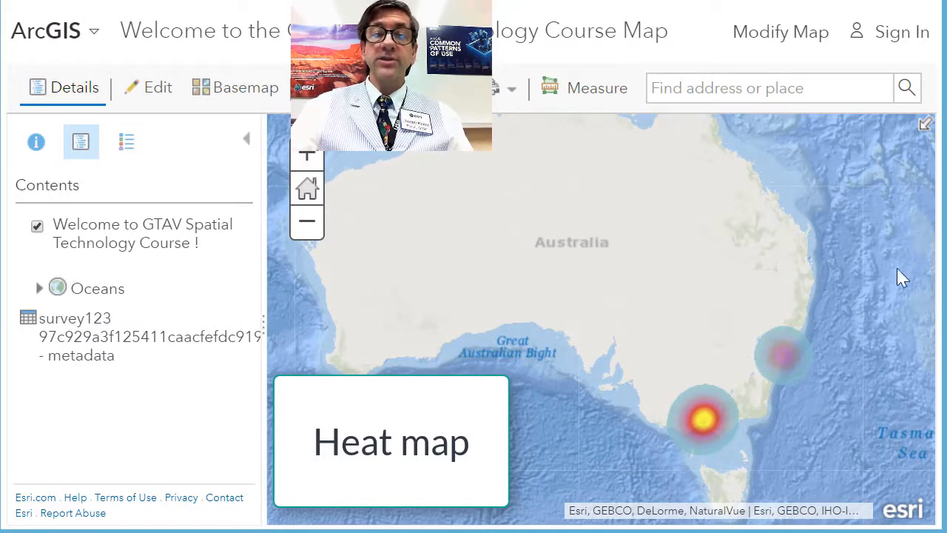
left_click_drag(852, 218, 573, 480)
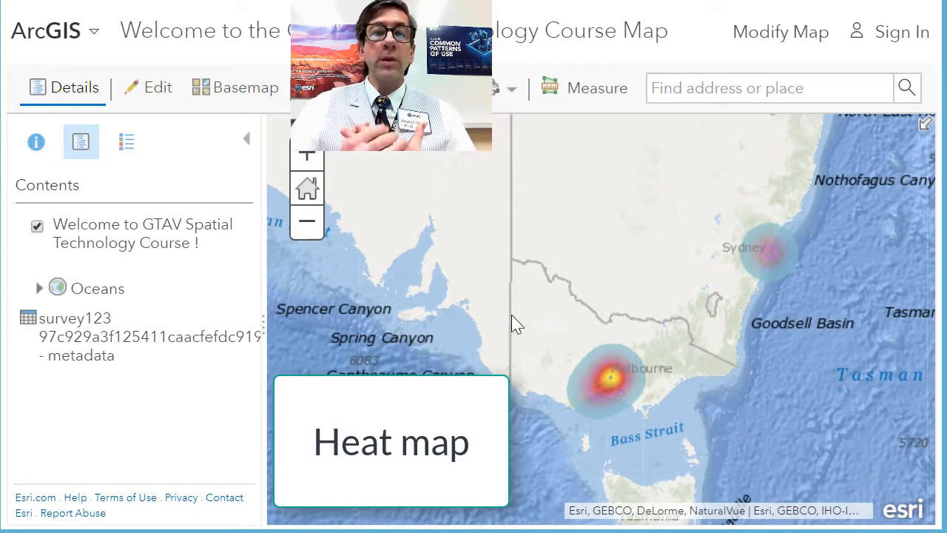
mouse_move(91, 251)
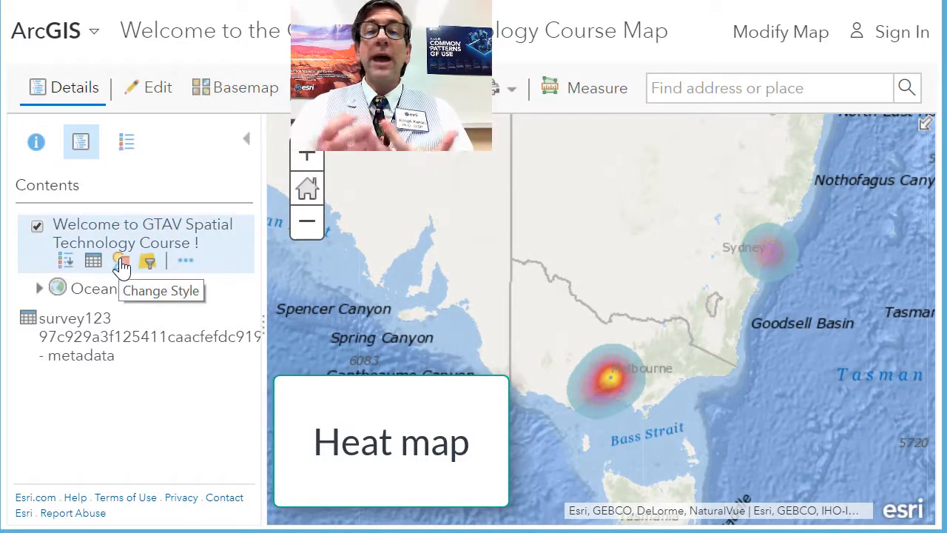
left_click(120, 262)
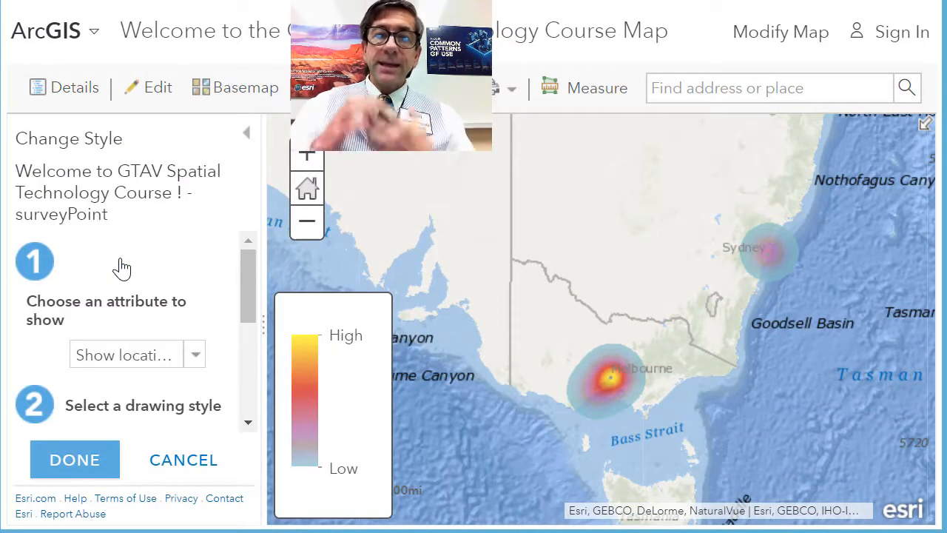
left_click(196, 357)
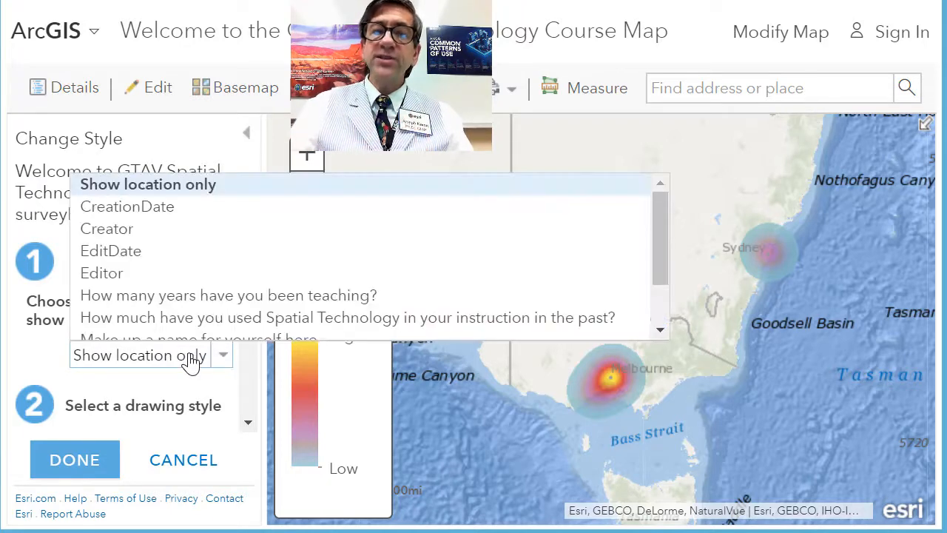
left_click(152, 185)
scroll(164, 430, "down", 3)
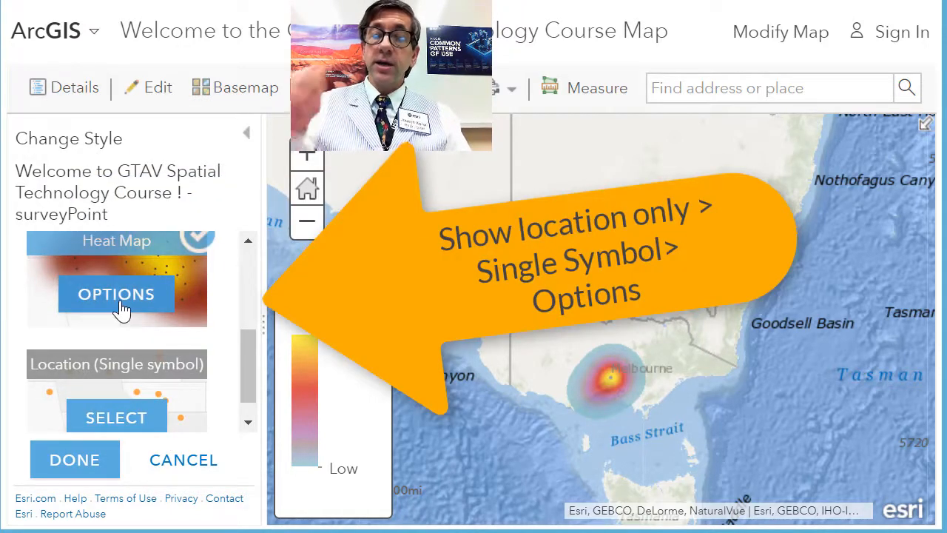
left_click(130, 427)
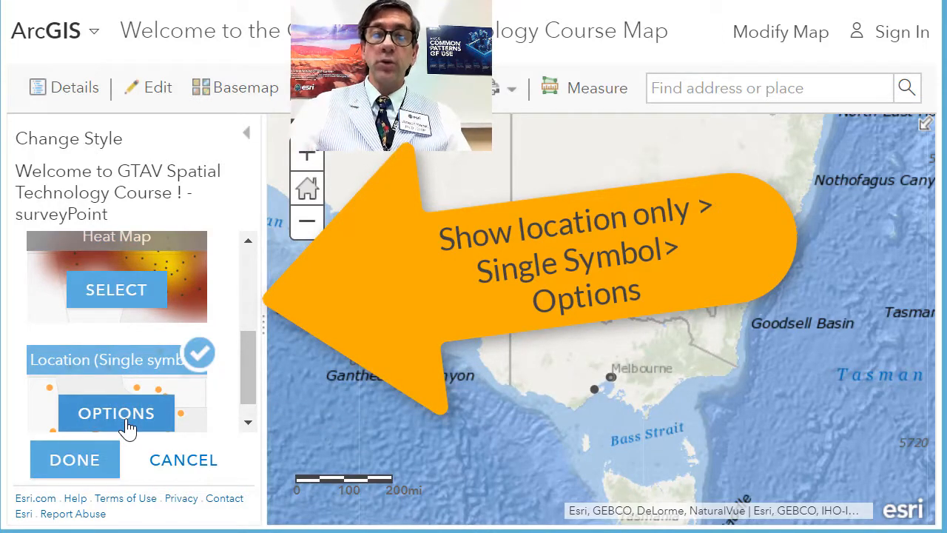
Change the survey layer's point symbol to the black graduation cap from the Points of Interest symbol set
left_click(118, 415)
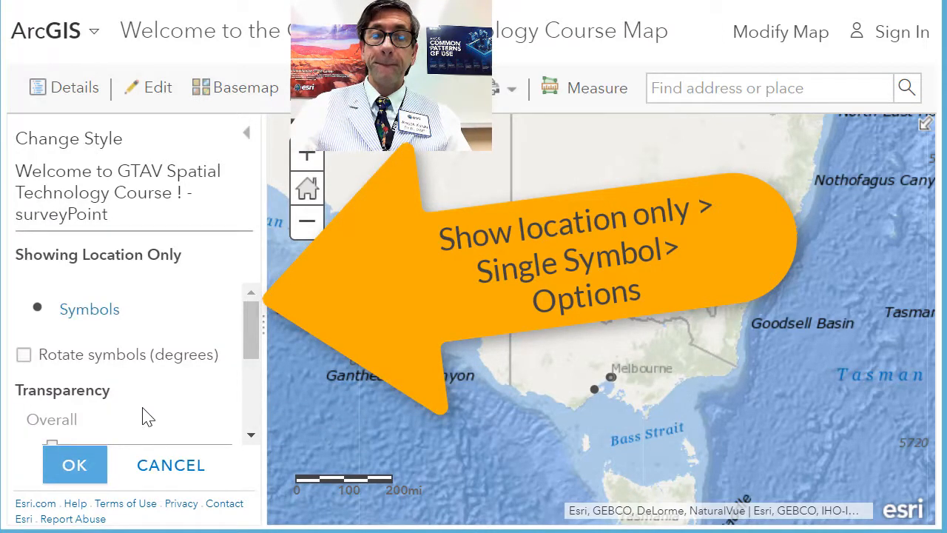
left_click(87, 311)
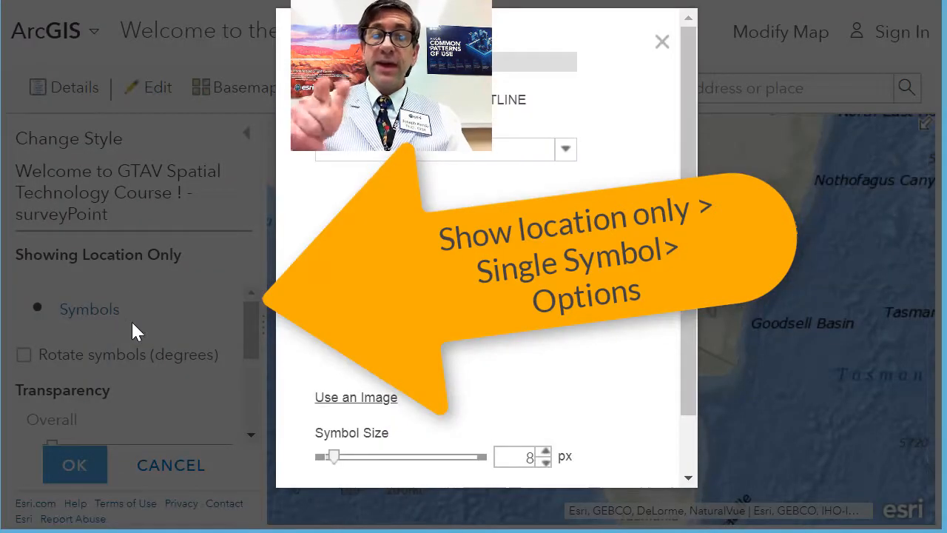
left_click(563, 157)
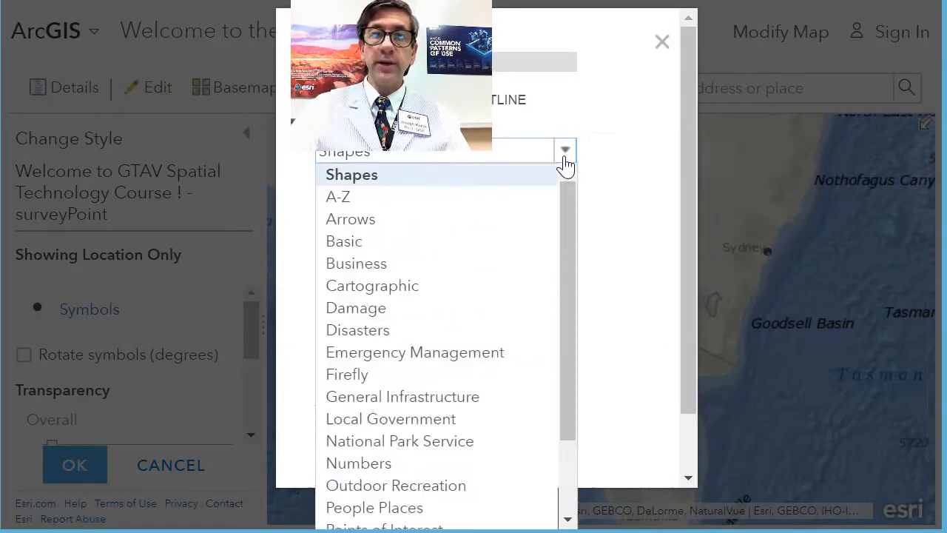
scroll(475, 451, "down", 2)
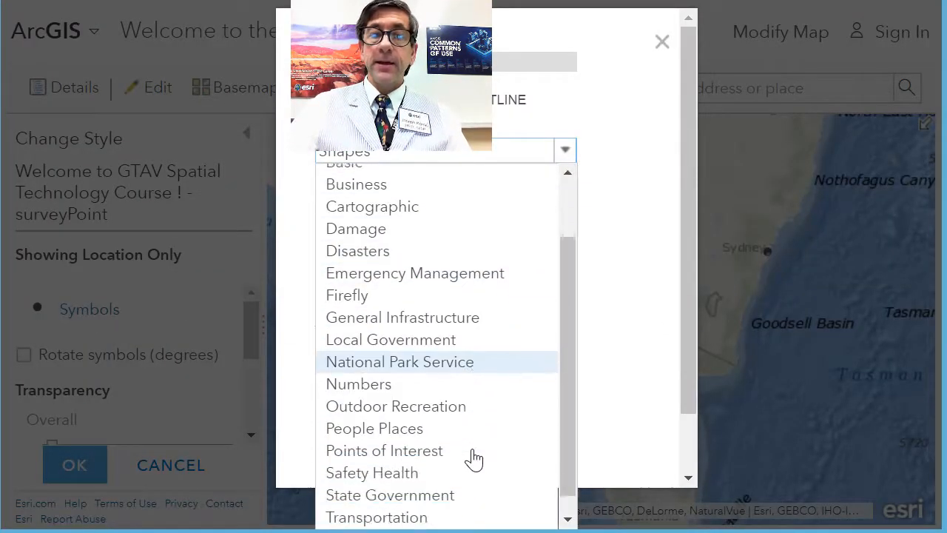
left_click(455, 437)
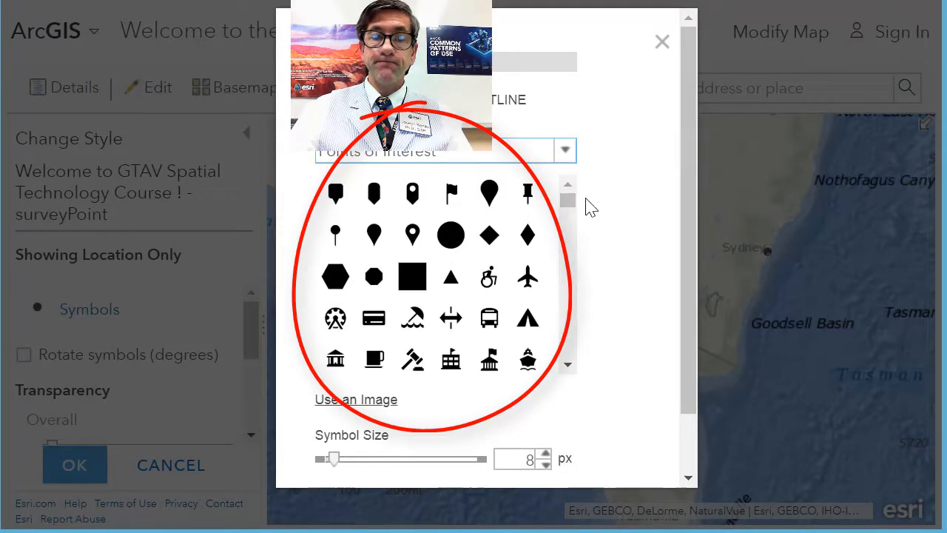
scroll(570, 204, "down", 5)
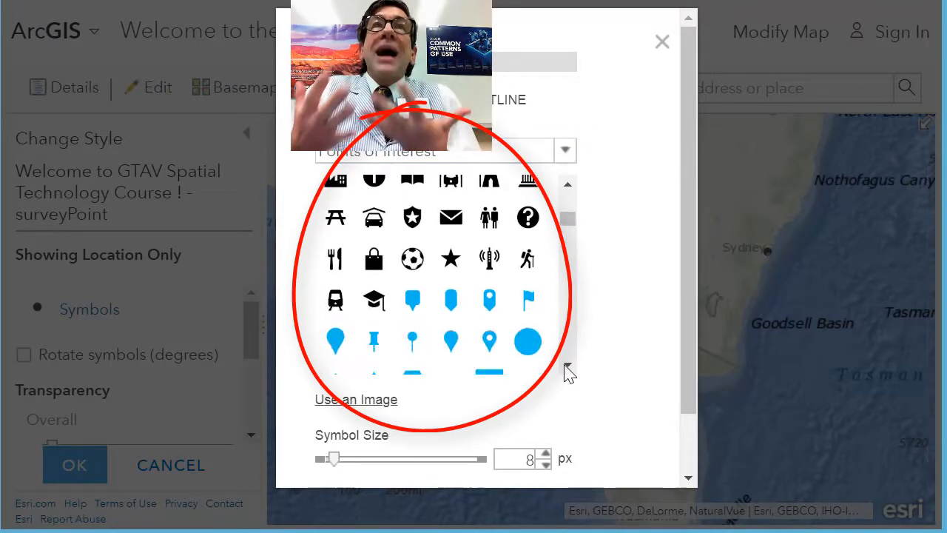
left_click(374, 304)
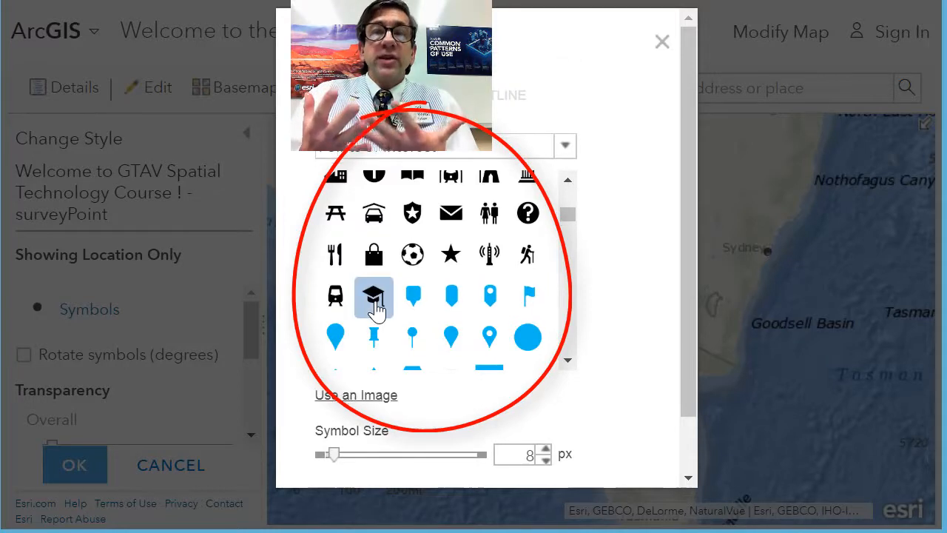
Set the graduation cap's symbol size to 14 px and apply the style to the survey layer
left_click(545, 451)
left_click(545, 451)
left_click(545, 451)
left_click(545, 451)
left_click(545, 451)
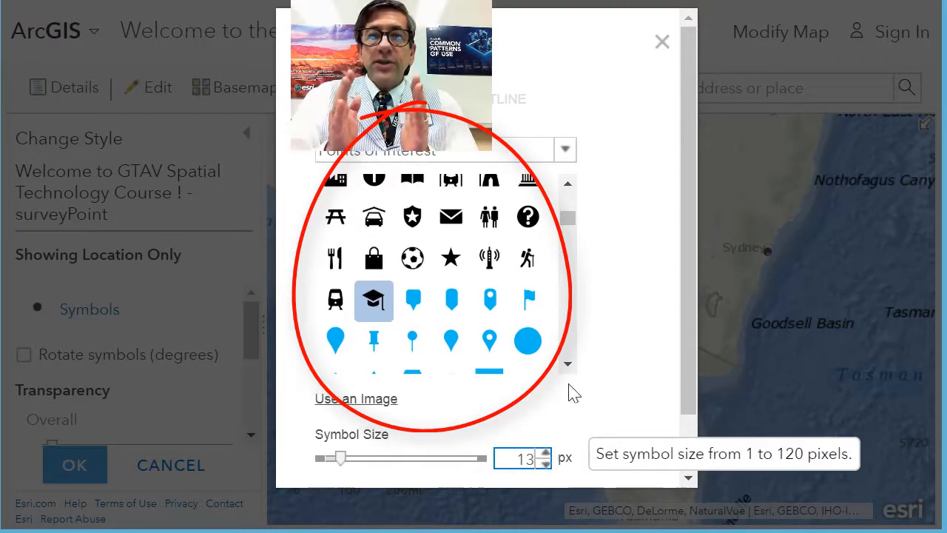
scroll(569, 373, "down", 5)
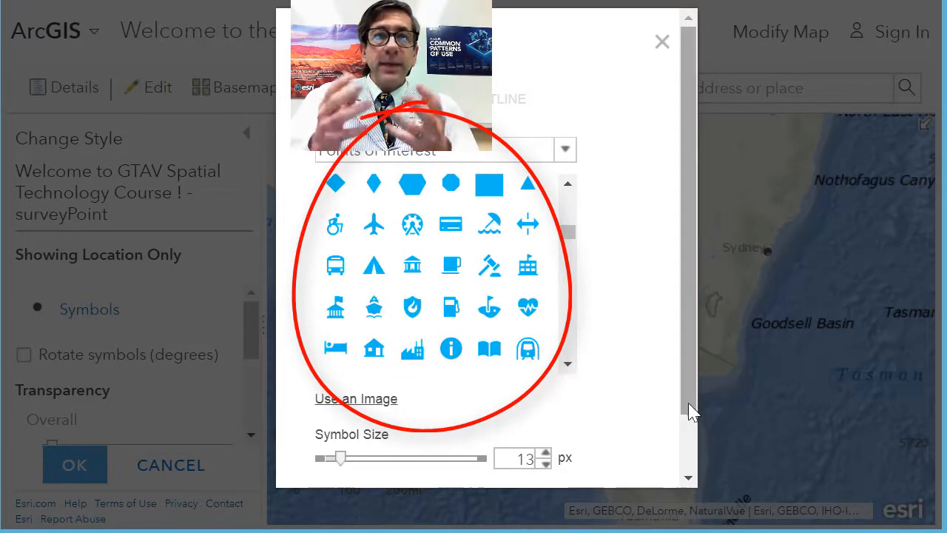
scroll(692, 418, "down", 1)
left_click(545, 385)
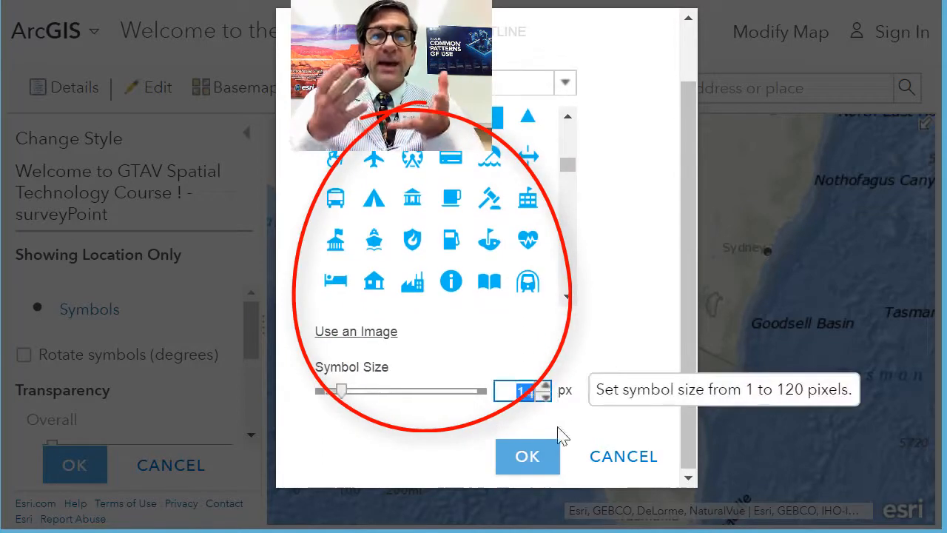
left_click(527, 456)
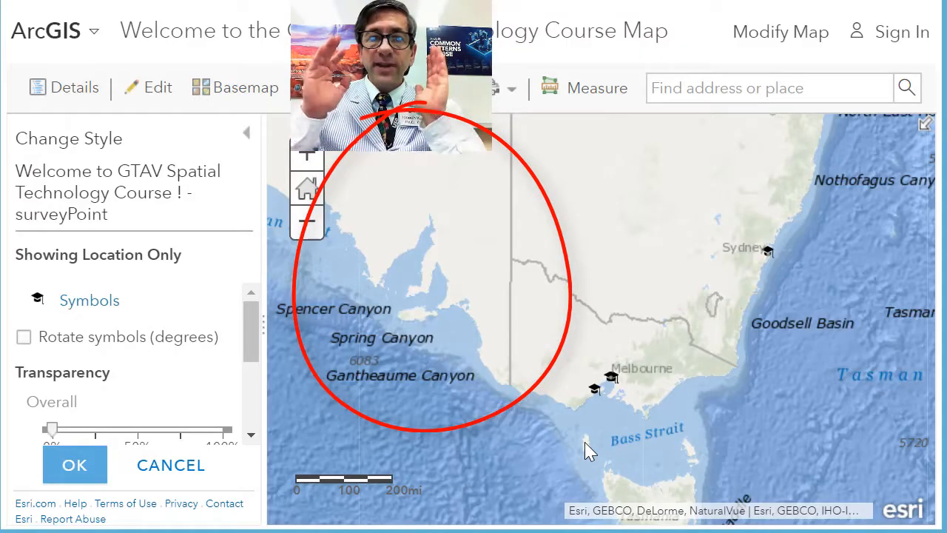
left_click(74, 463)
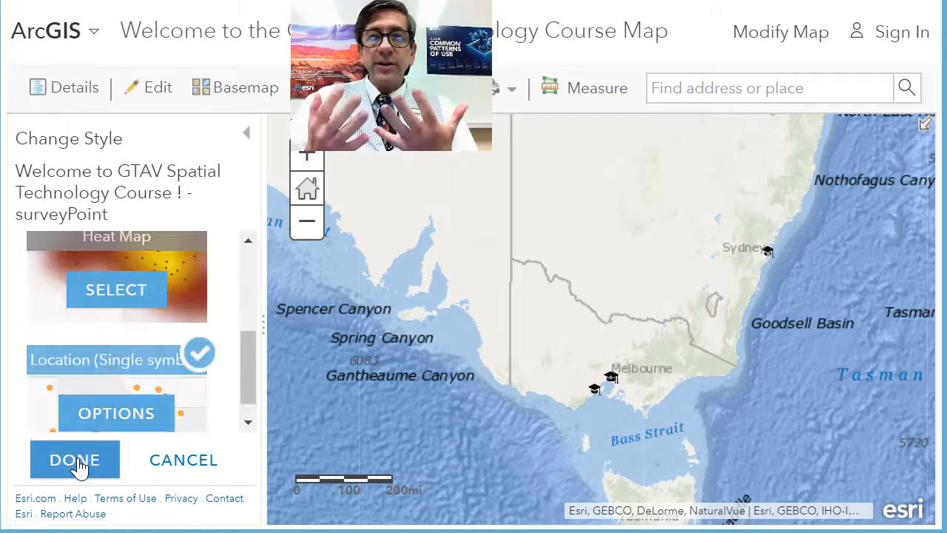
left_click(75, 461)
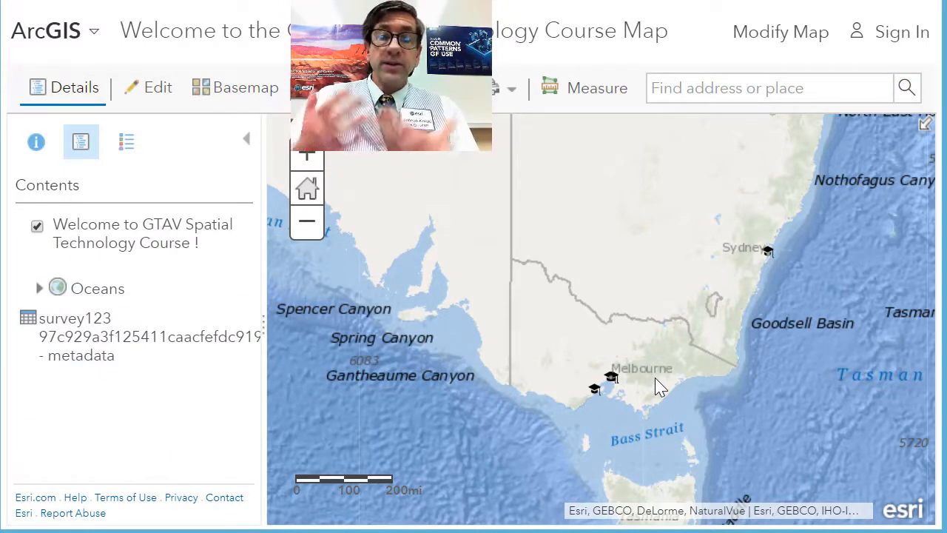
Look at the survey points around Melbourne and the survey layer's attribute table, closing the table again
scroll(661, 387, "up", 1)
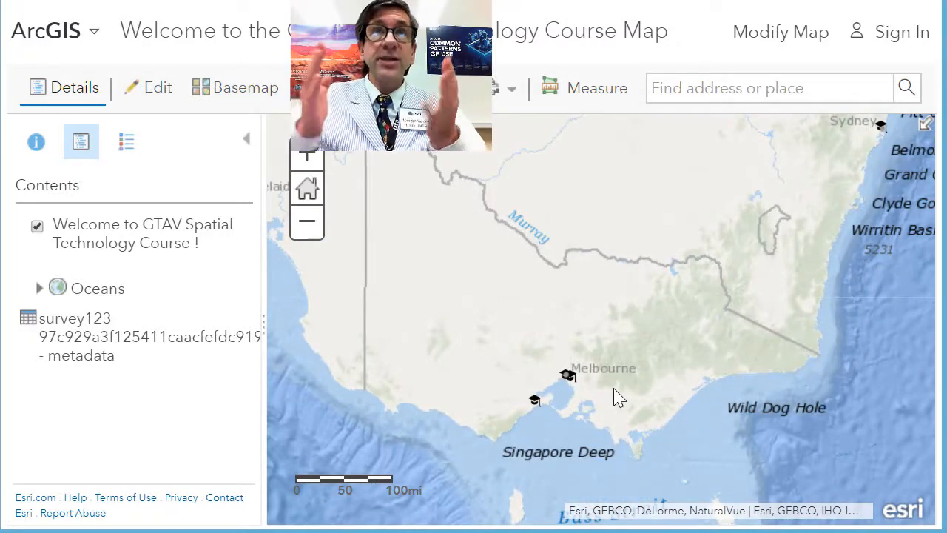
left_click(94, 263)
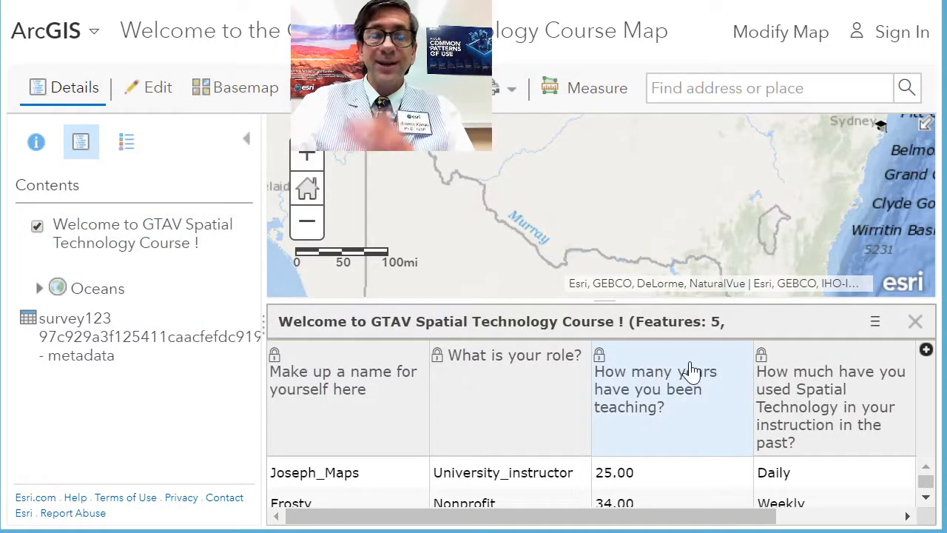
left_click(912, 323)
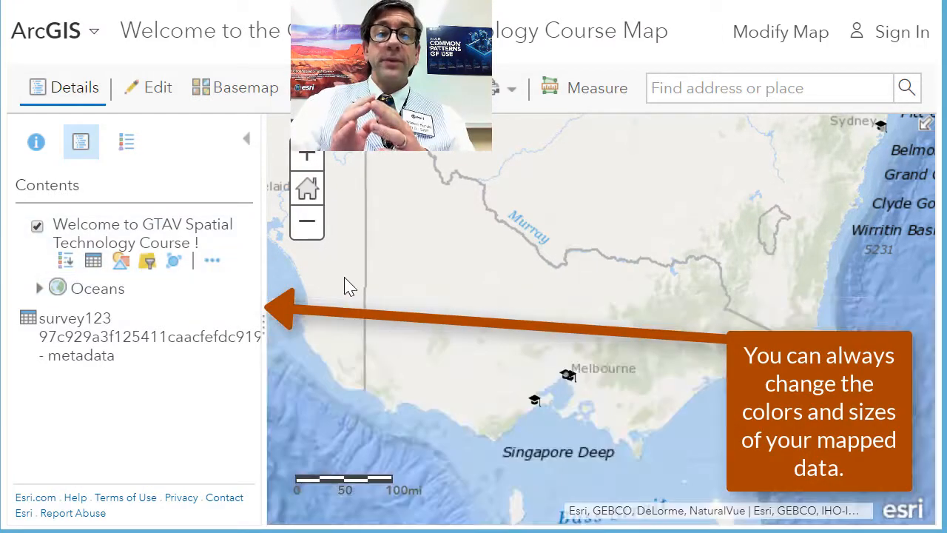
Reopen the survey layer's single-symbol style options and enlarge the graduation cap symbol to about 18 px
left_click(121, 262)
scroll(211, 396, "down", 3)
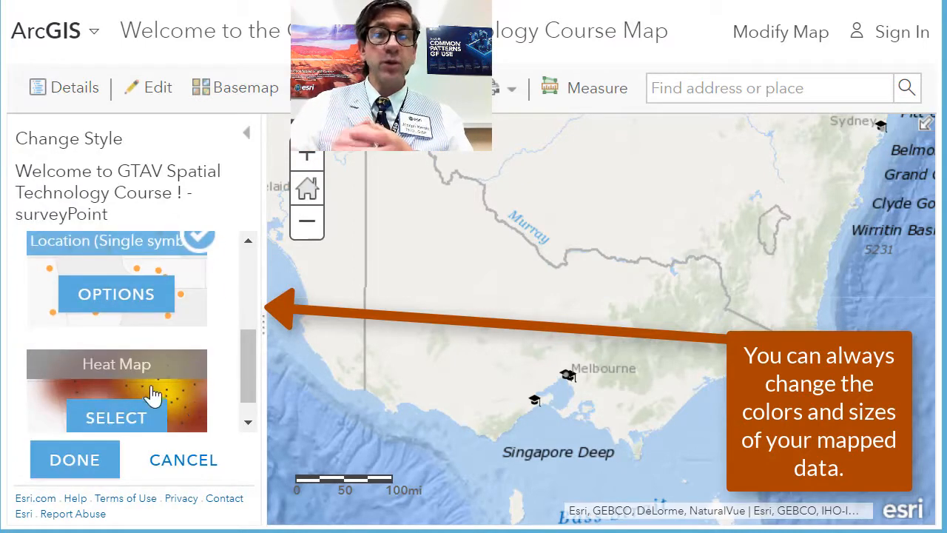
left_click(111, 309)
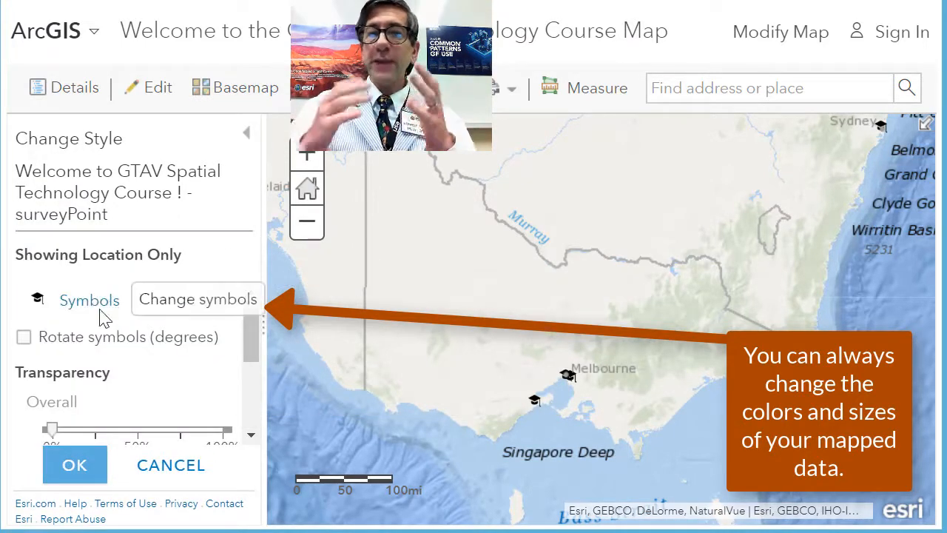
left_click(90, 305)
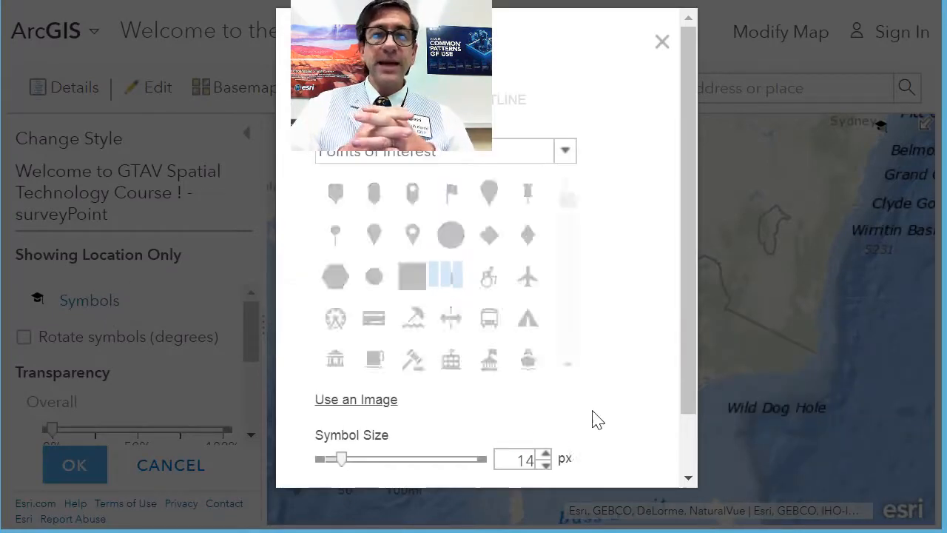
left_click_drag(691, 311, 685, 373)
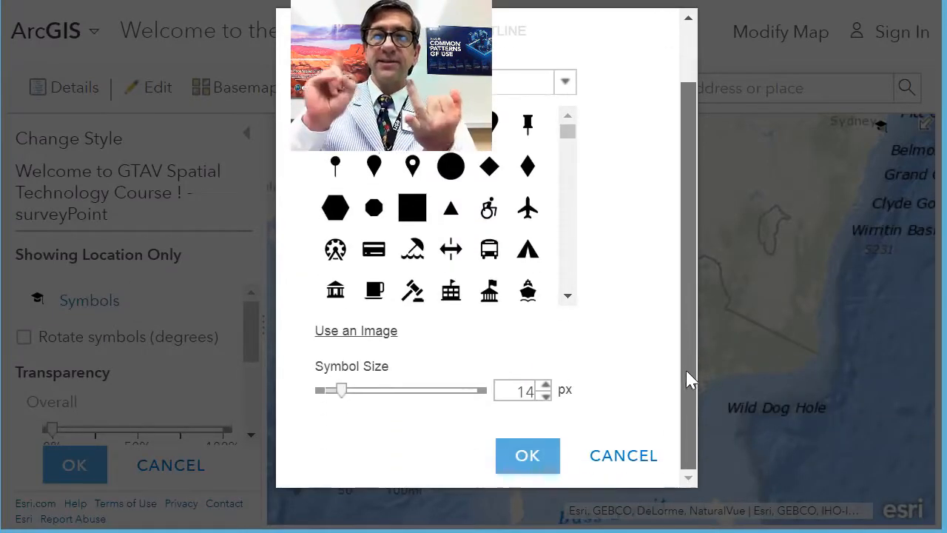
left_click(546, 388)
left_click(545, 388)
left_click(546, 388)
left_click(546, 387)
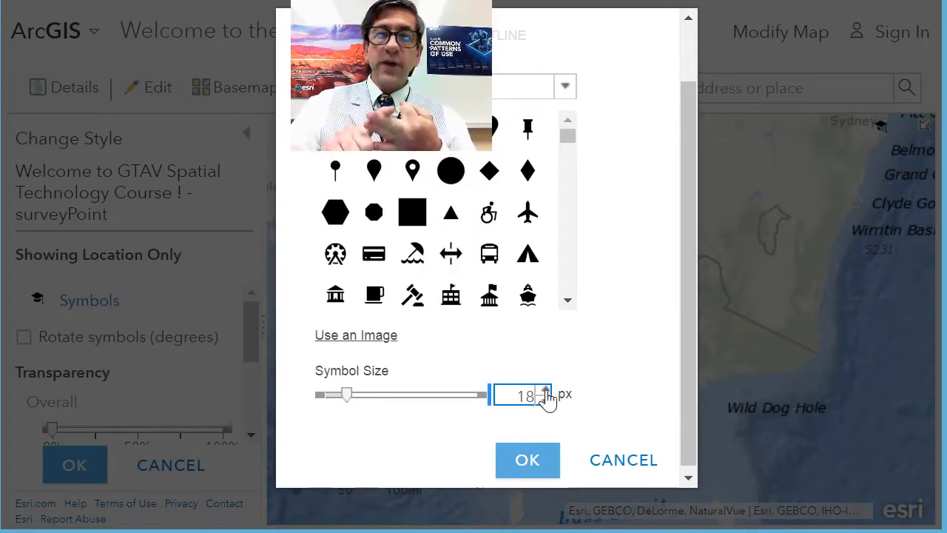
left_click(546, 390)
left_click(546, 389)
left_click(528, 461)
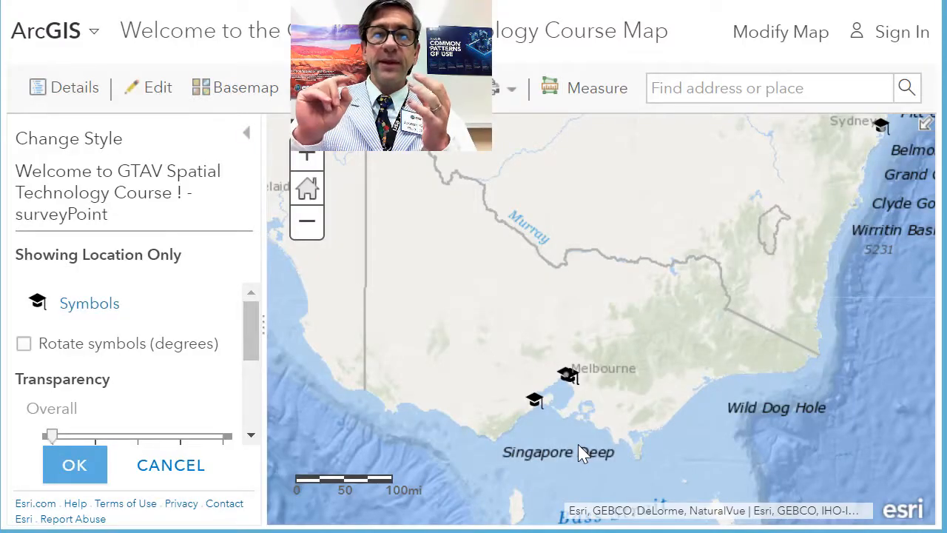
Check the resized symbols across southeastern Australia and apply the updated style to the survey layer
scroll(582, 451, "down", 1)
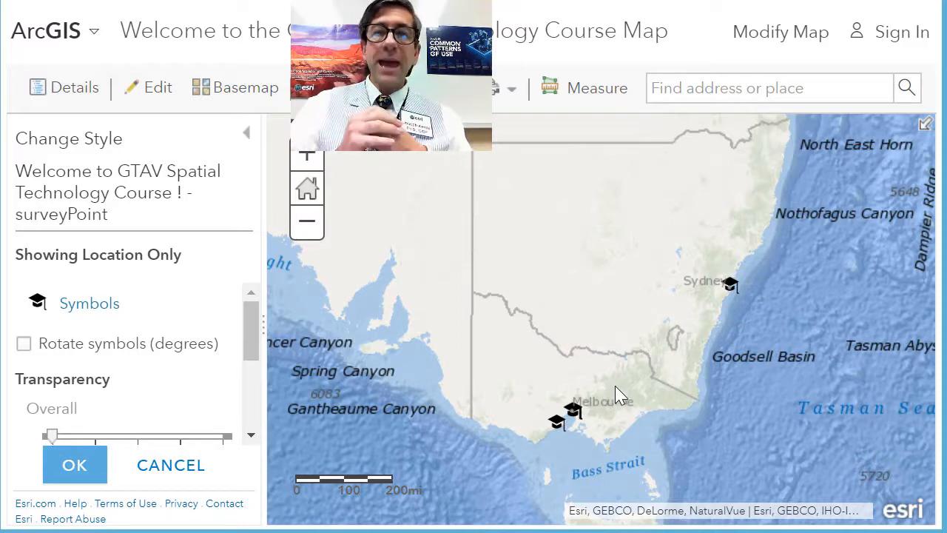
left_click_drag(630, 369, 587, 336)
left_click(73, 464)
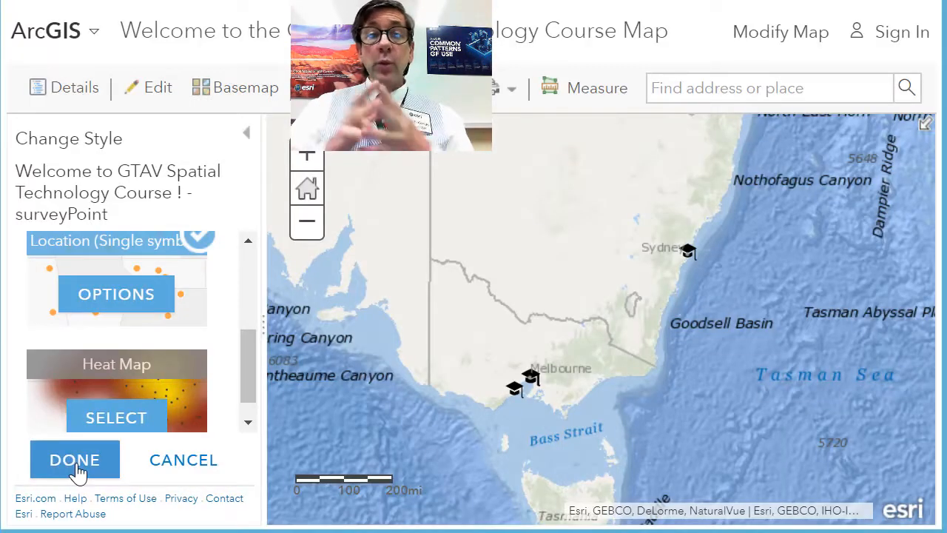
left_click(74, 463)
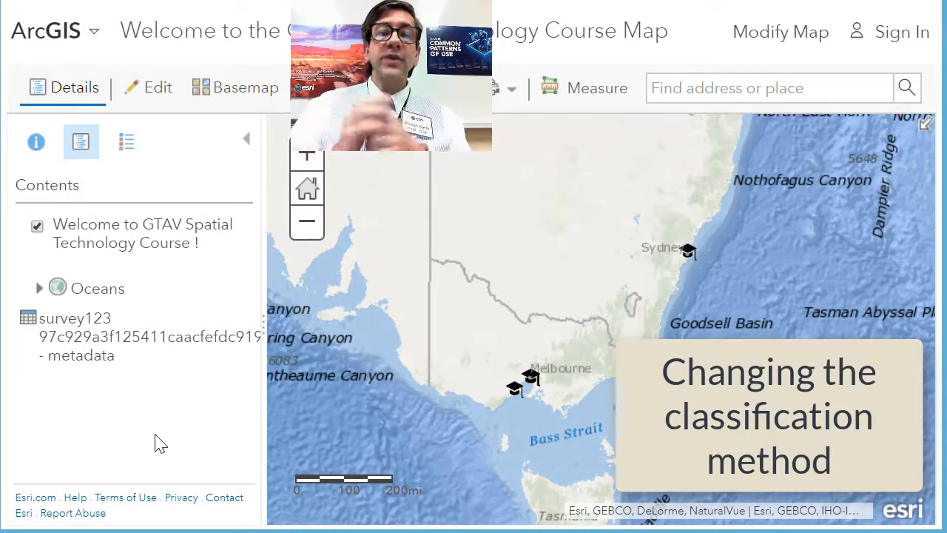
Restyle the survey layer to show the attribute "How many years have you been teaching?" with Counts and Amounts (Size)
left_click(123, 264)
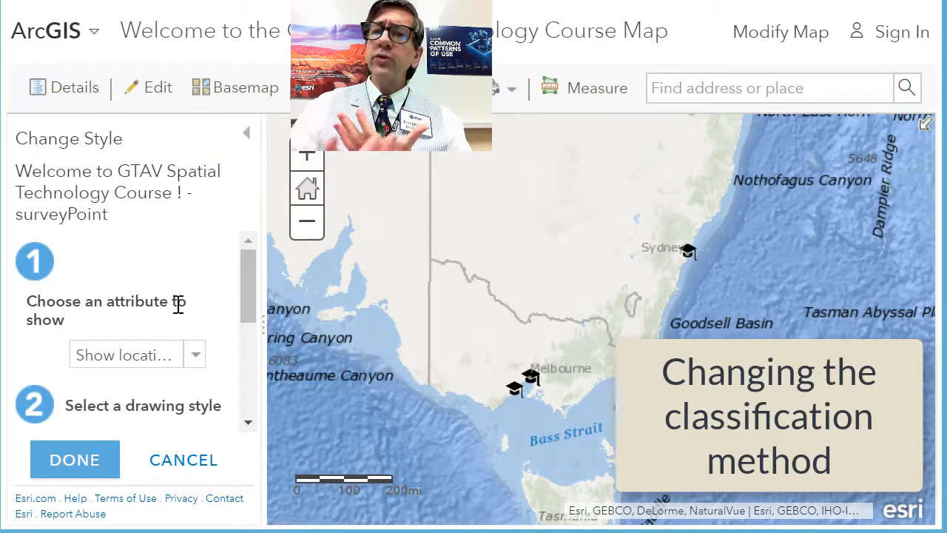
left_click(189, 356)
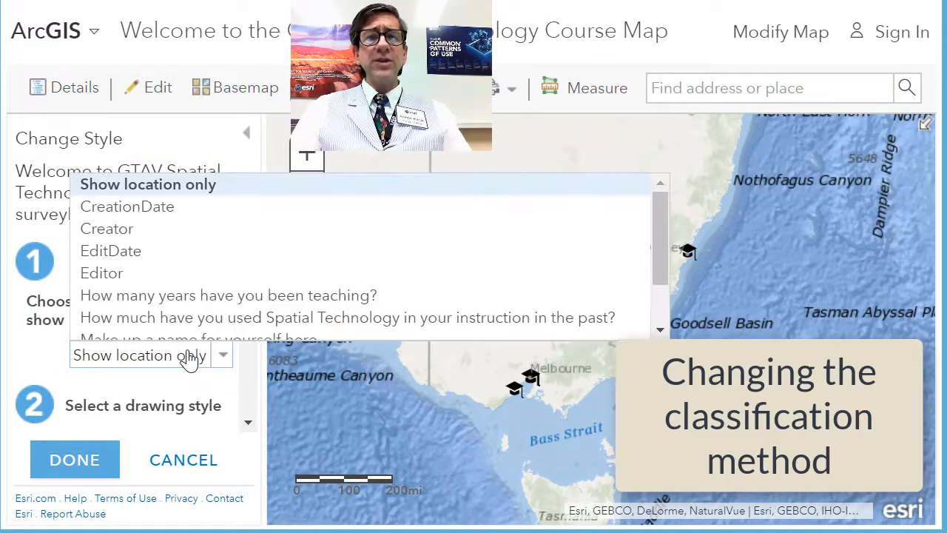
left_click(227, 297)
left_click(196, 356)
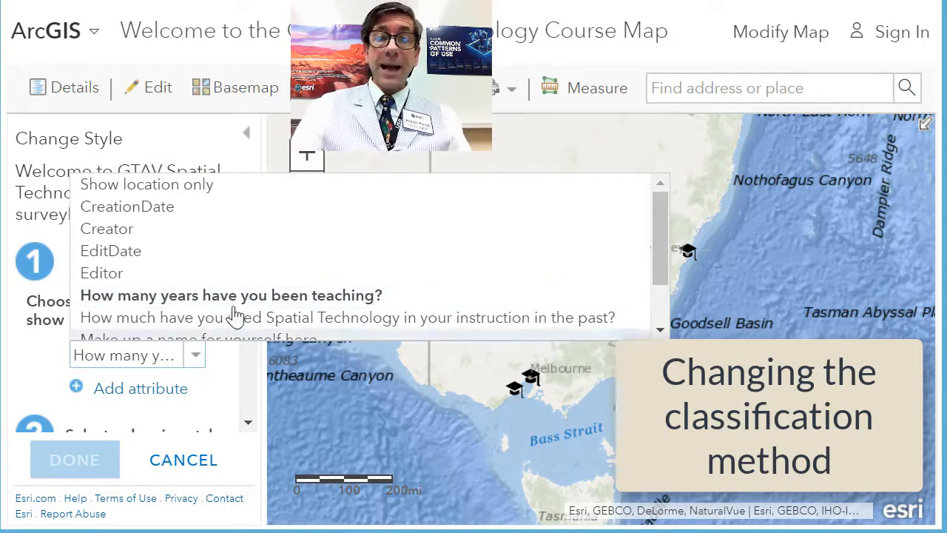
left_click(243, 296)
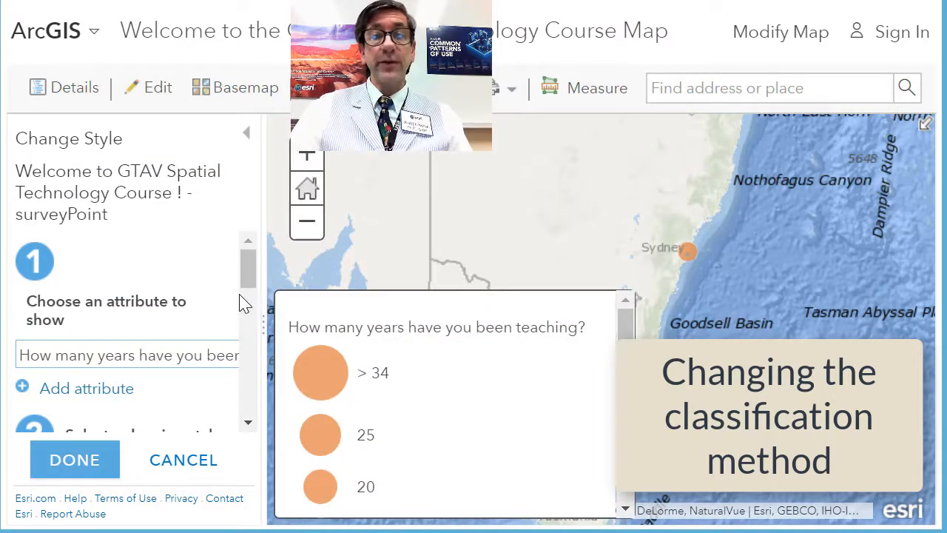
scroll(252, 284, "down", 1)
left_click_drag(251, 284, 249, 321)
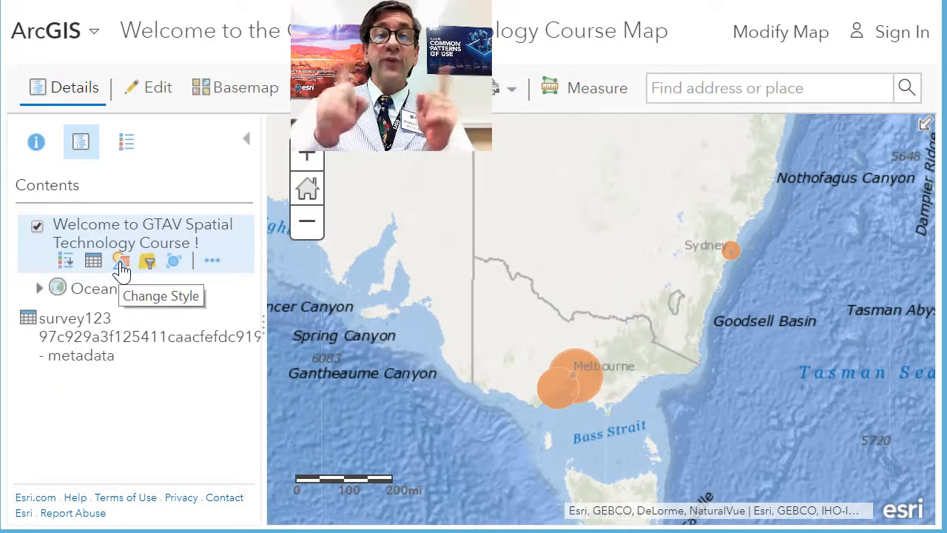
Reopen the survey layer's Counts and Amounts (Size) options, widen the style pane and turn on Classify Data
left_click(120, 264)
scroll(202, 366, "down", 3)
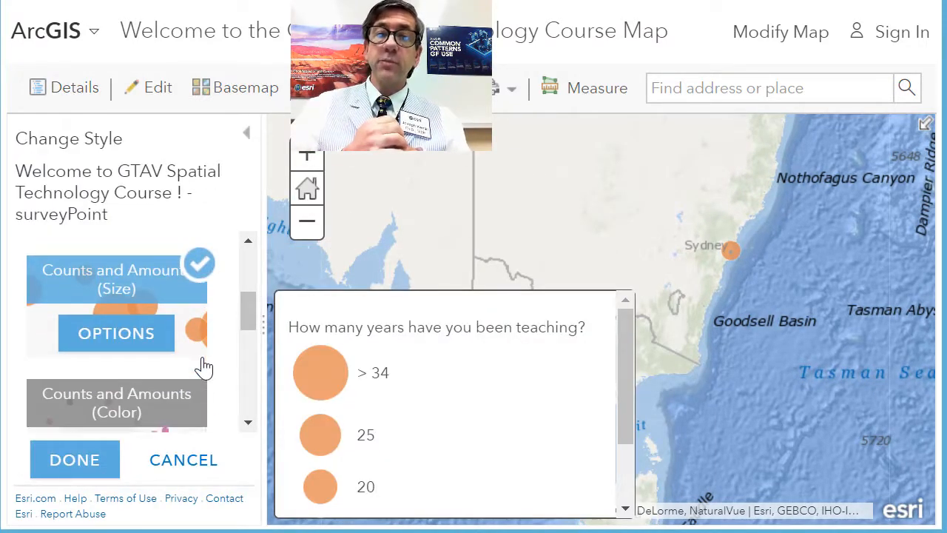
left_click(116, 336)
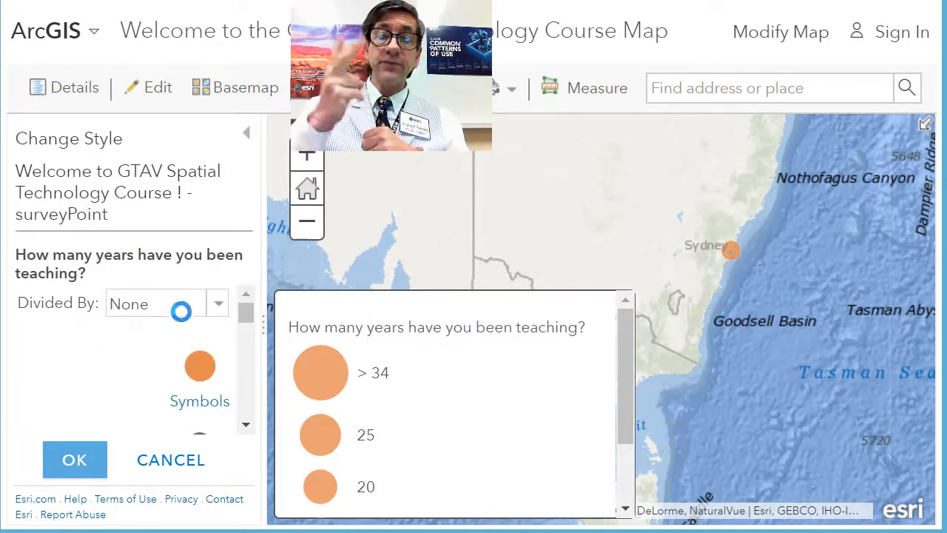
left_click_drag(262, 335, 307, 369)
left_click(24, 321)
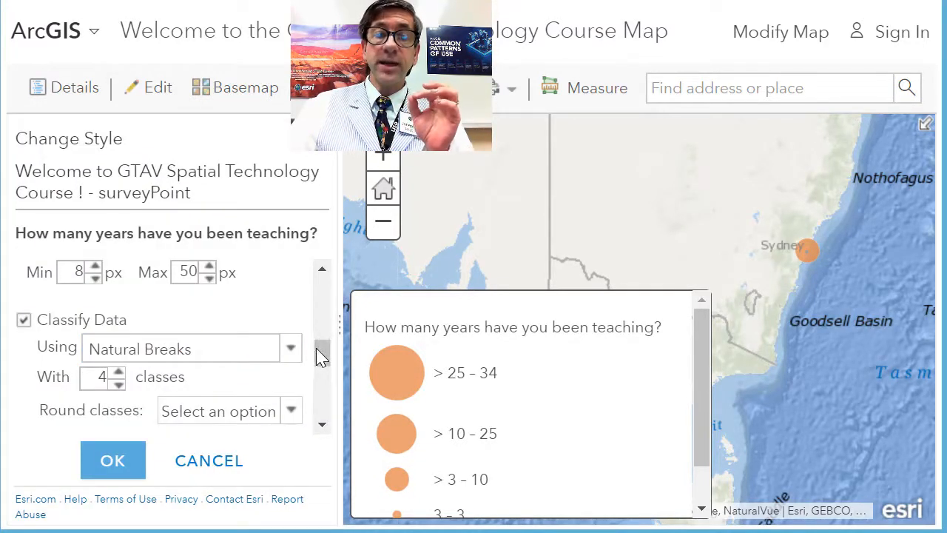
Examine the Divided By choices and the classification method, class count and rounding settings for the teaching-years attribute
left_click_drag(324, 355, 318, 285)
left_click(299, 285)
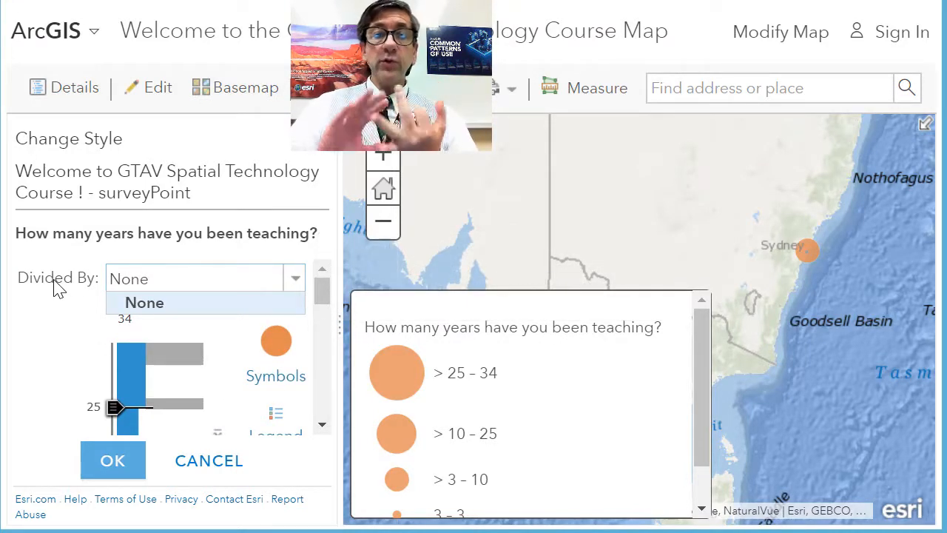
left_click_drag(323, 292, 306, 363)
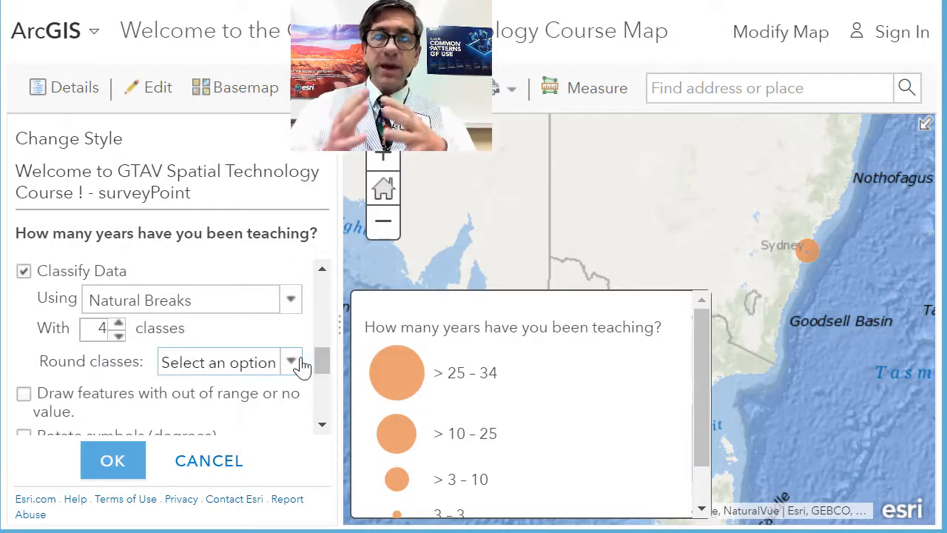
Classify the teaching-years attribute using Quantile with 5 classes and apply the style to the survey layer
left_click(289, 299)
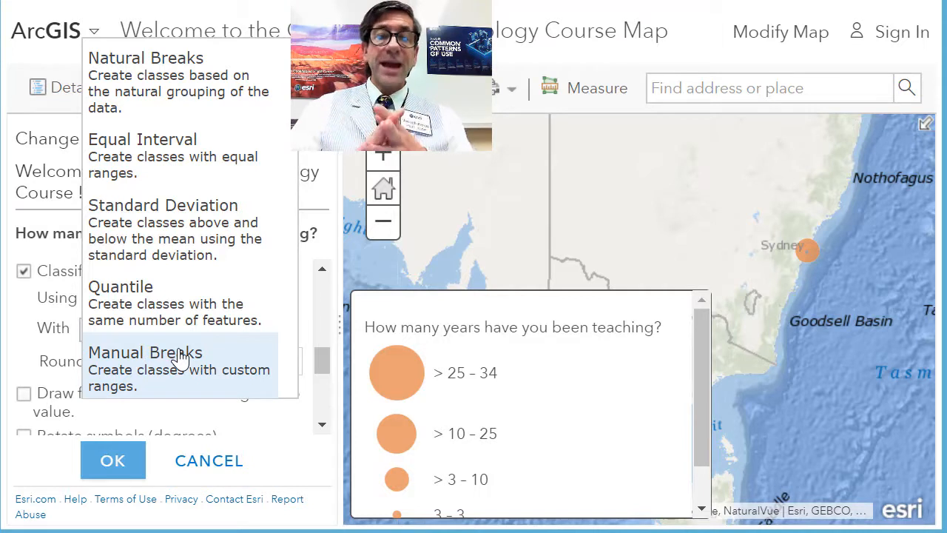
left_click(185, 310)
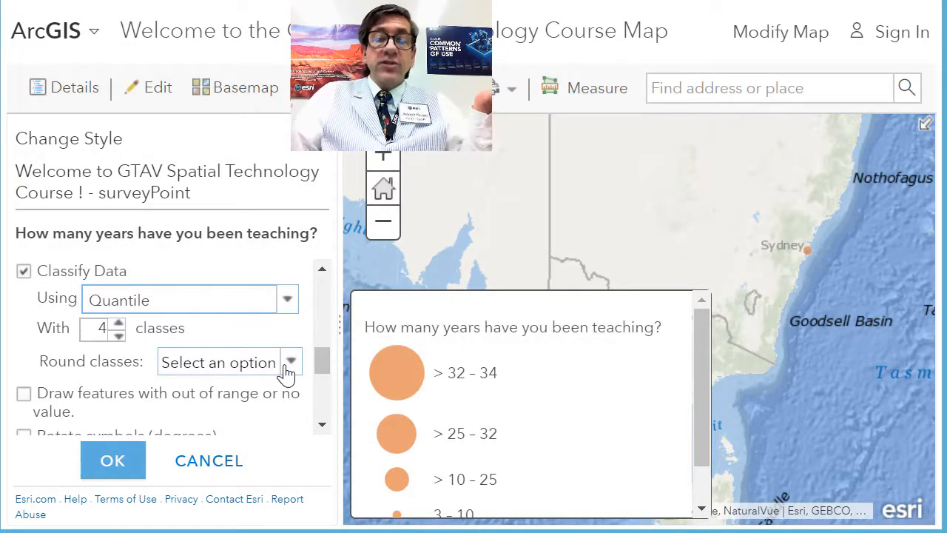
left_click(119, 323)
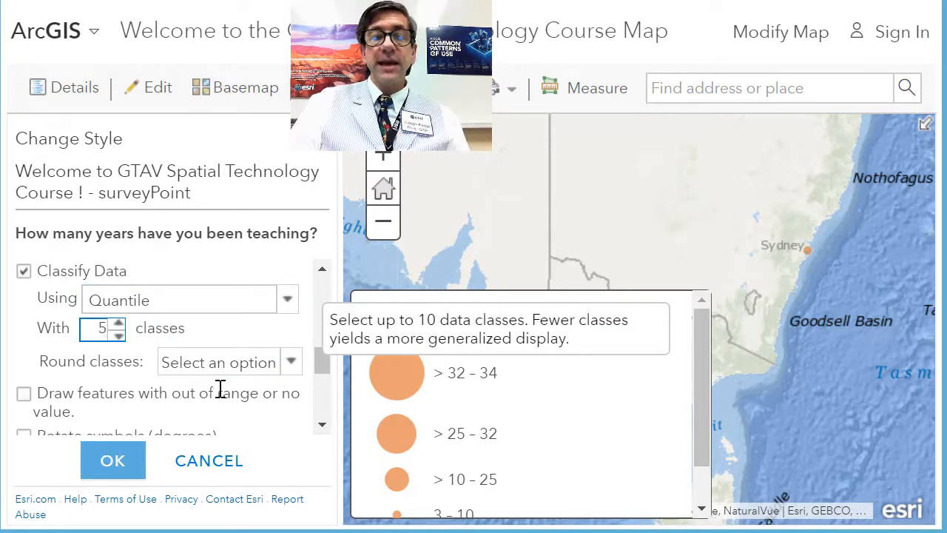
left_click_drag(708, 397, 722, 423)
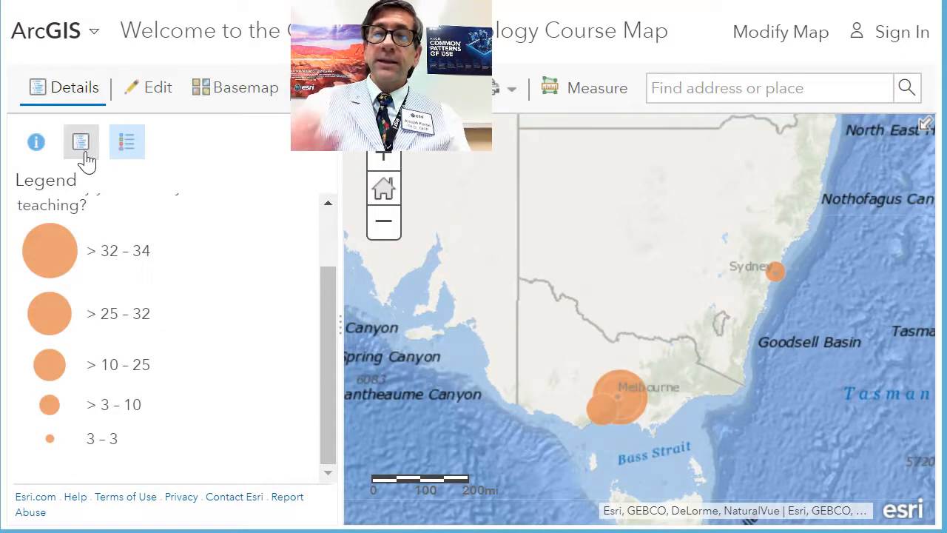
Filter the survey layer to features where "How many years have you been teaching?" is less than 5, and zoom to them
left_click(83, 156)
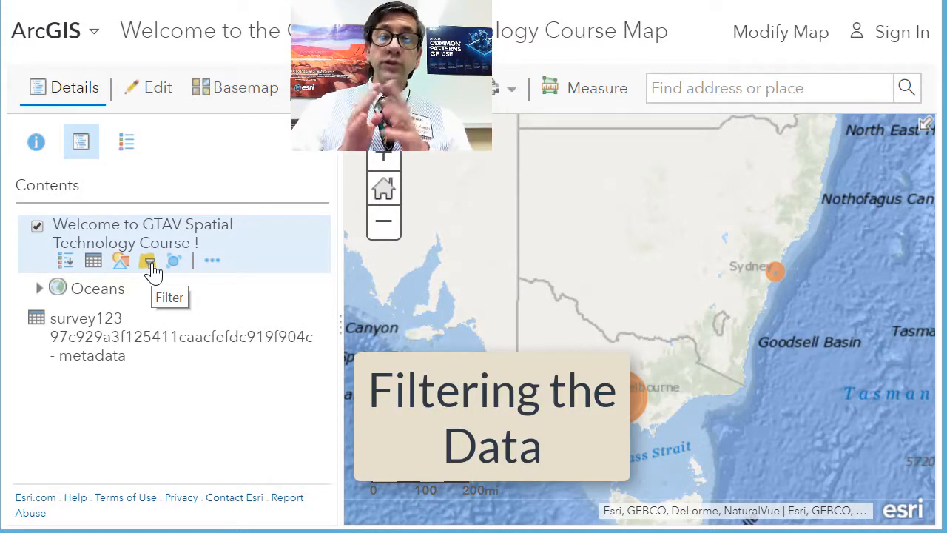
left_click(149, 265)
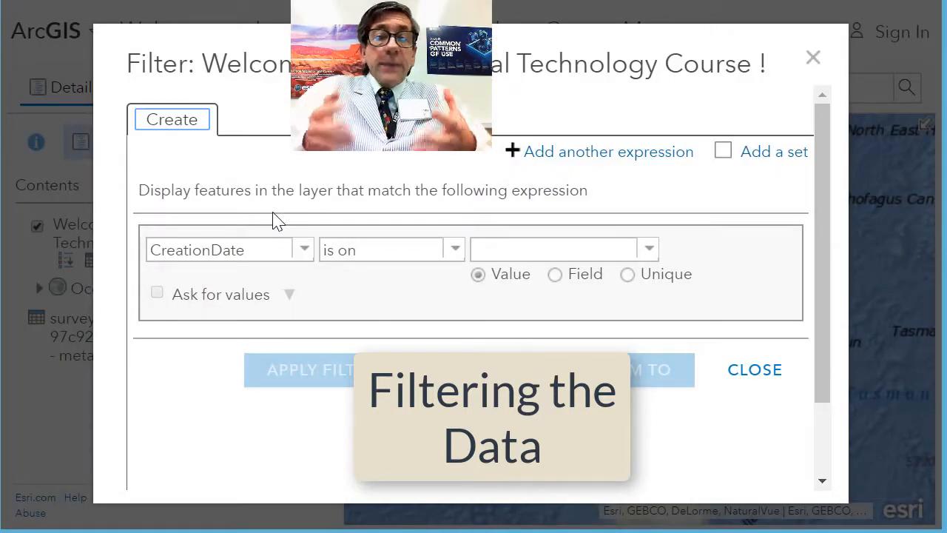
left_click(302, 254)
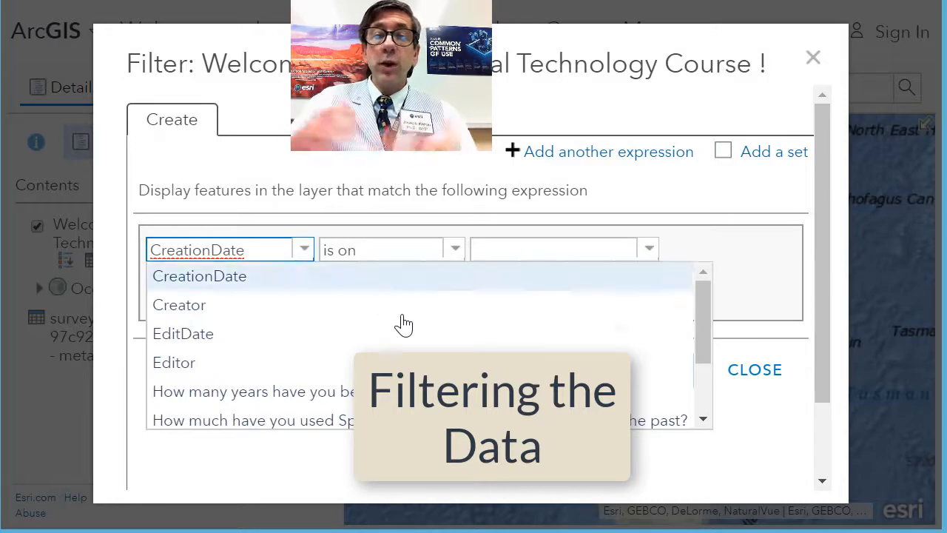
left_click_drag(702, 307, 703, 332)
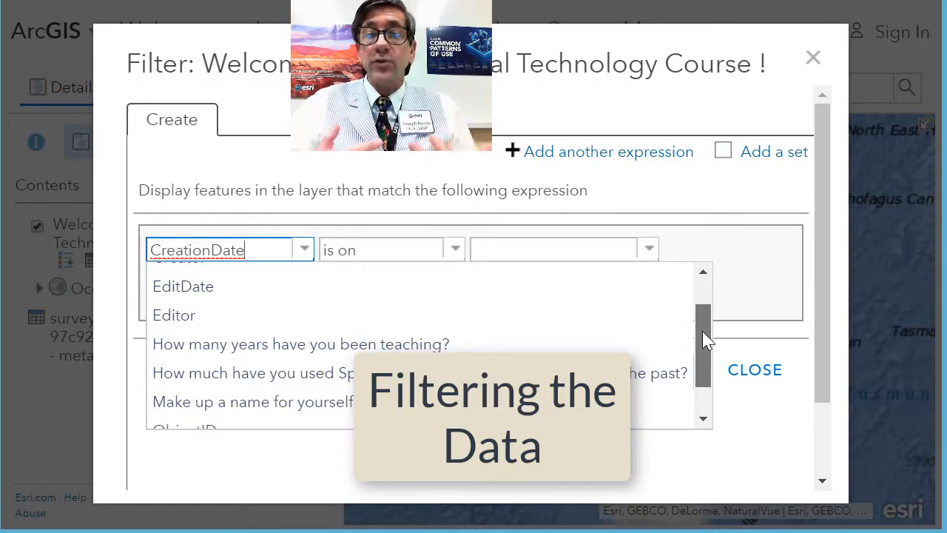
left_click(528, 350)
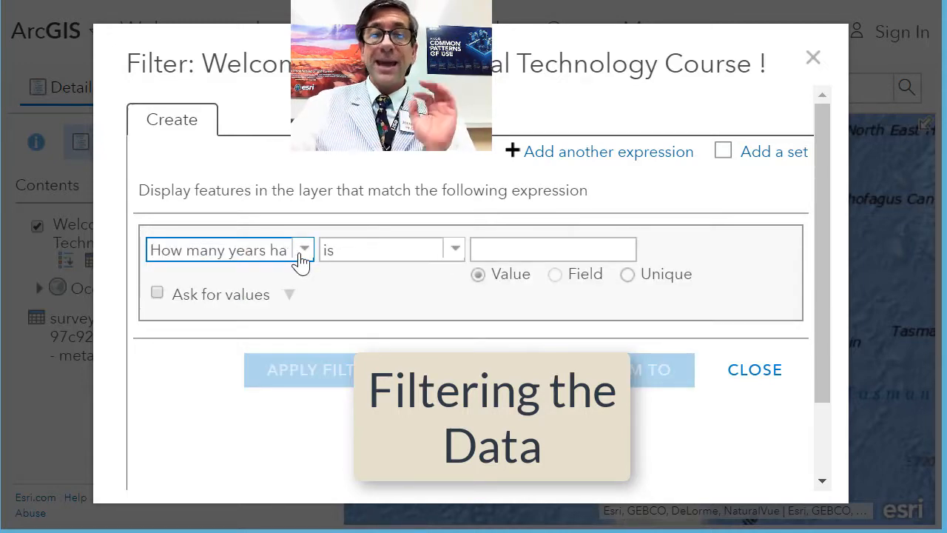
left_click(455, 250)
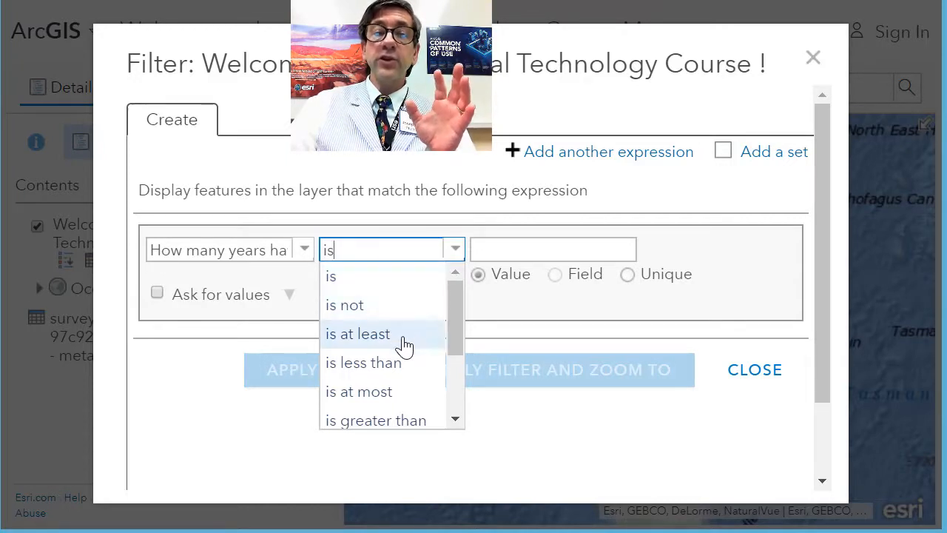
left_click(398, 363)
left_click(515, 249)
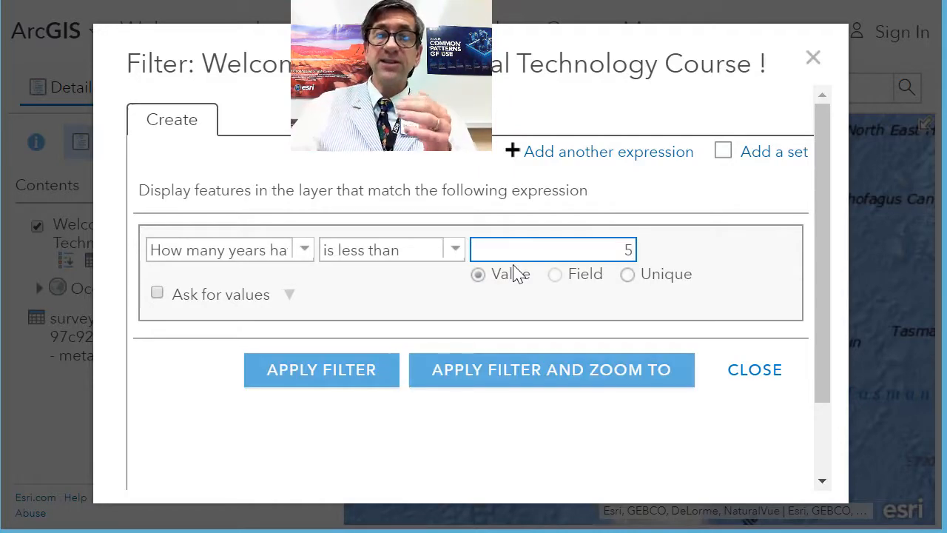
left_click(497, 377)
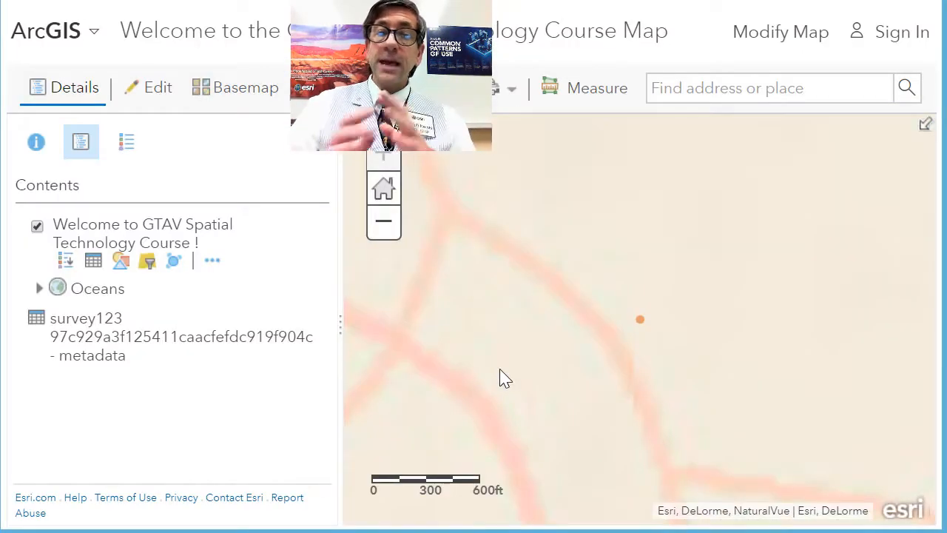
Examine the filtered point's teaching years in its pop-up and in the survey layer's attribute table
left_click(640, 321)
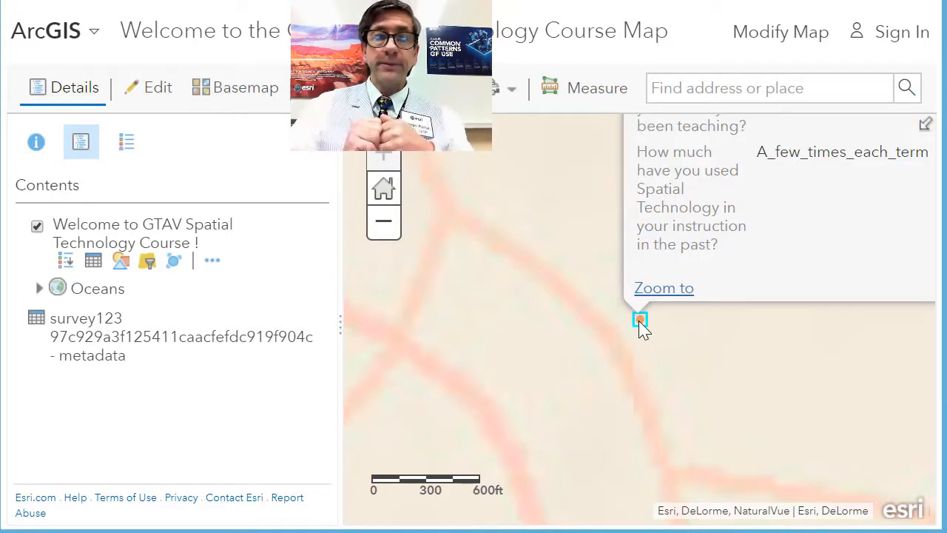
left_click_drag(575, 343, 449, 432)
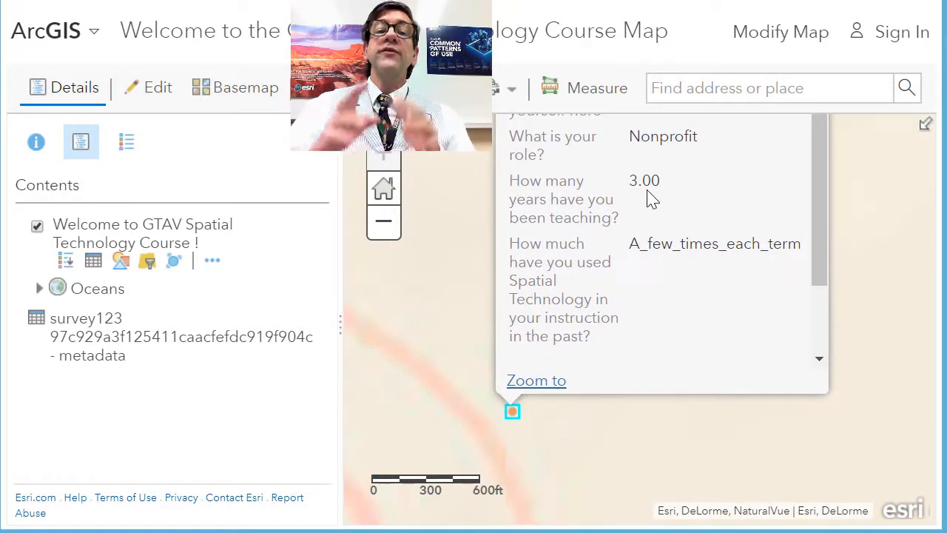
left_click_drag(619, 217, 534, 185)
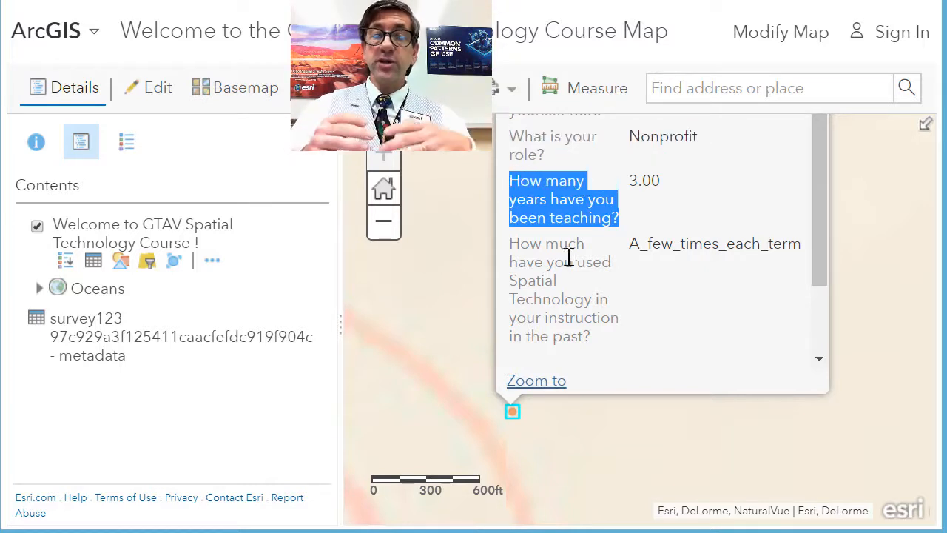
left_click(93, 262)
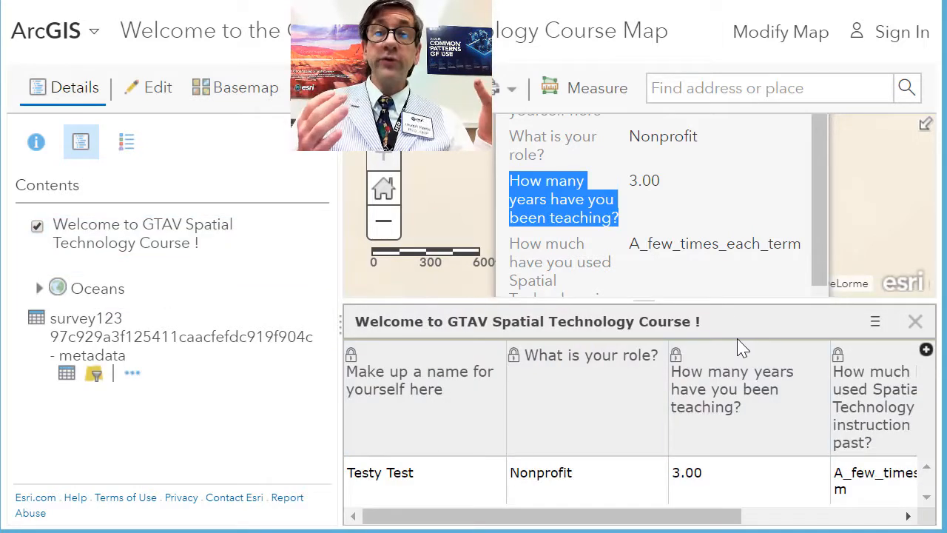
left_click_drag(684, 521, 643, 509)
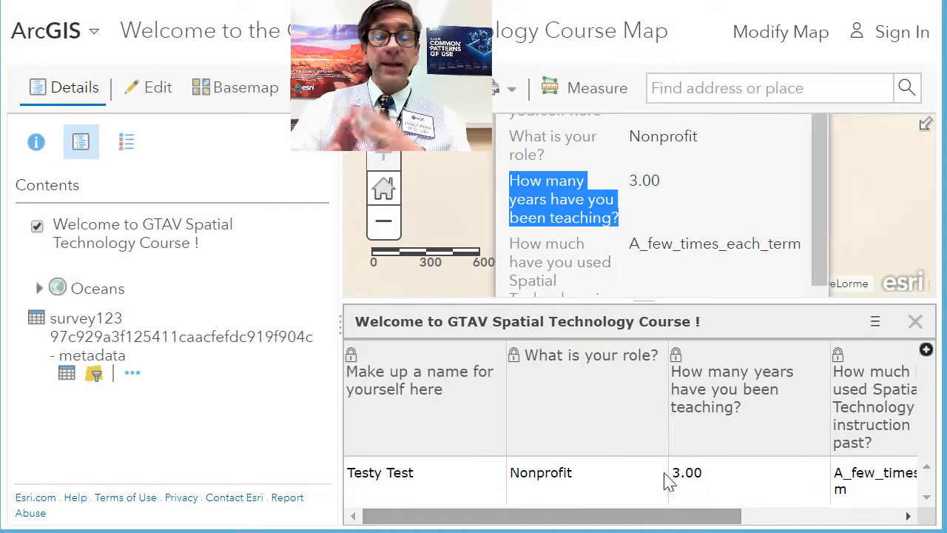
left_click(915, 321)
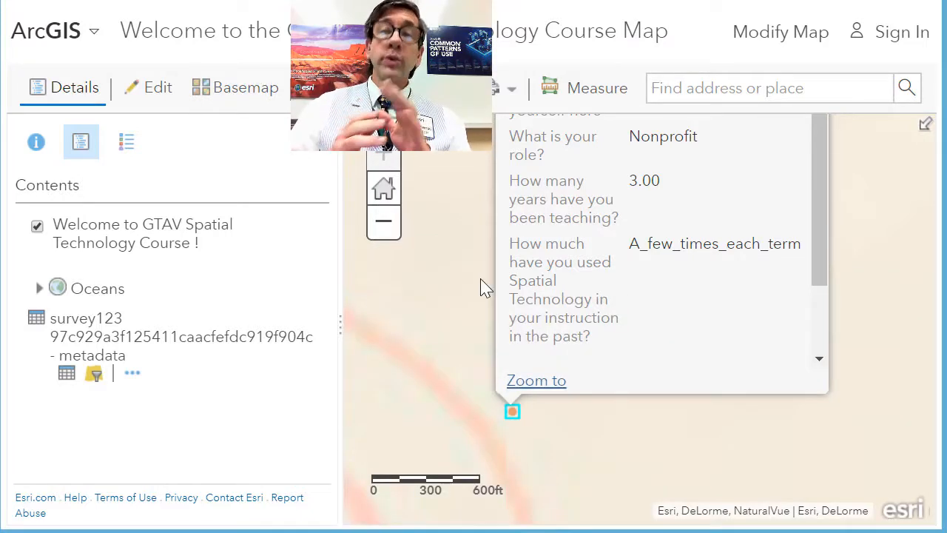
View the filtered survey point and its pop-up at the scale of southeastern Australia, and close the pop-up
scroll(481, 287, "down", 2)
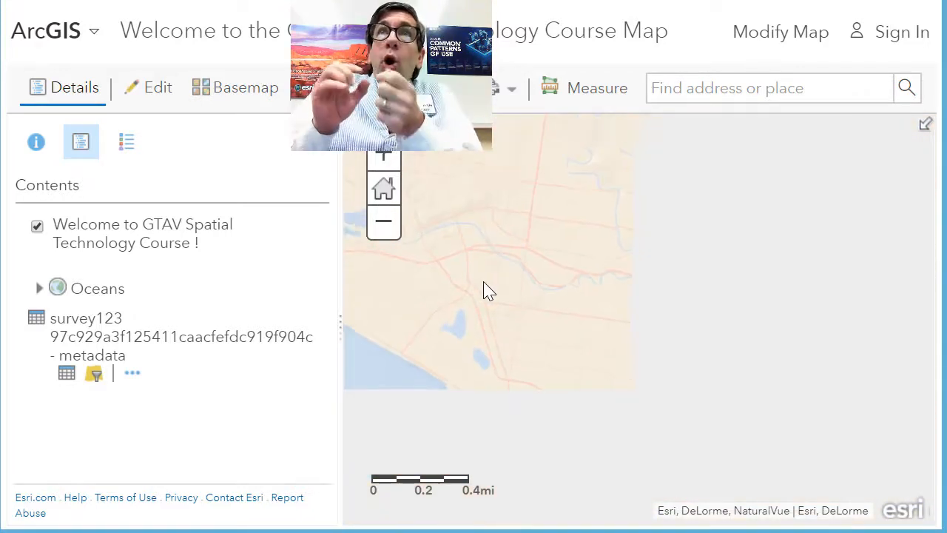
scroll(484, 289, "down", 2)
scroll(622, 392, "down", 1)
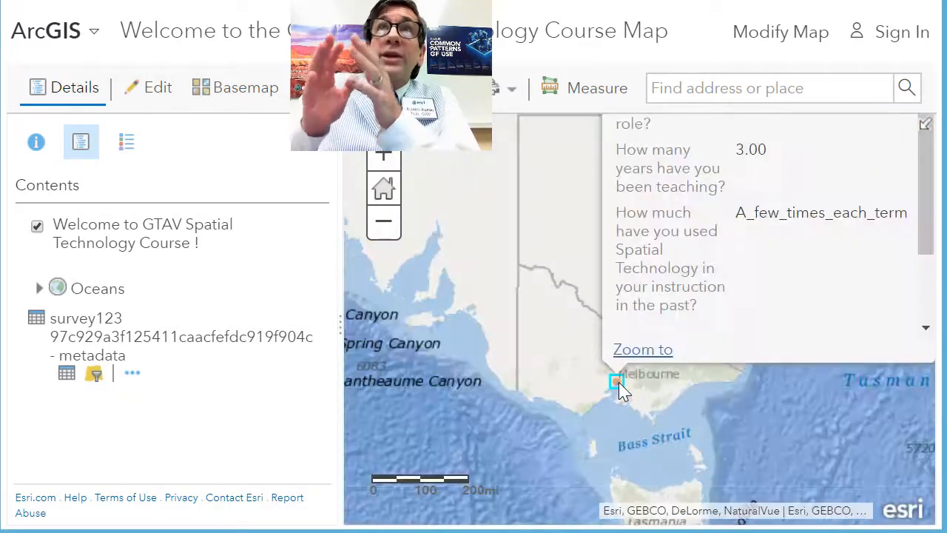
left_click(383, 222)
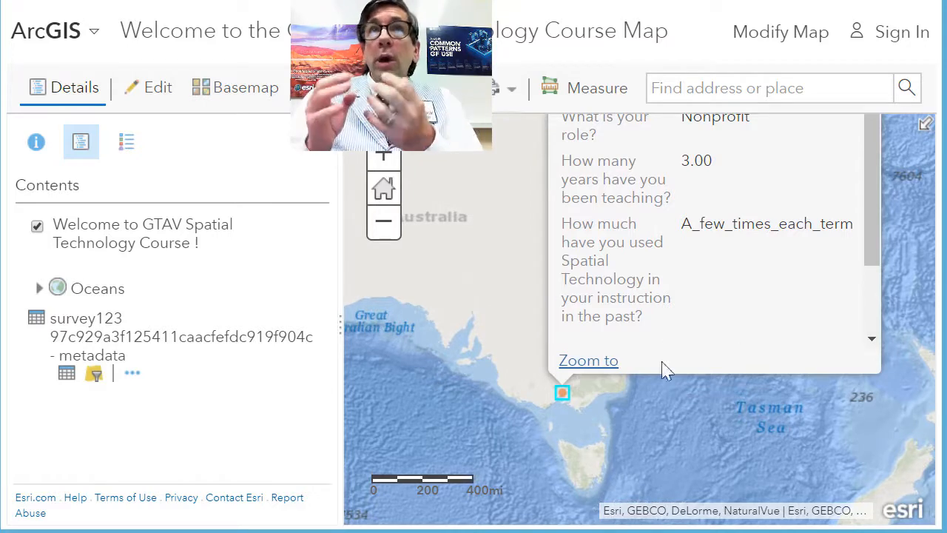
left_click(563, 417)
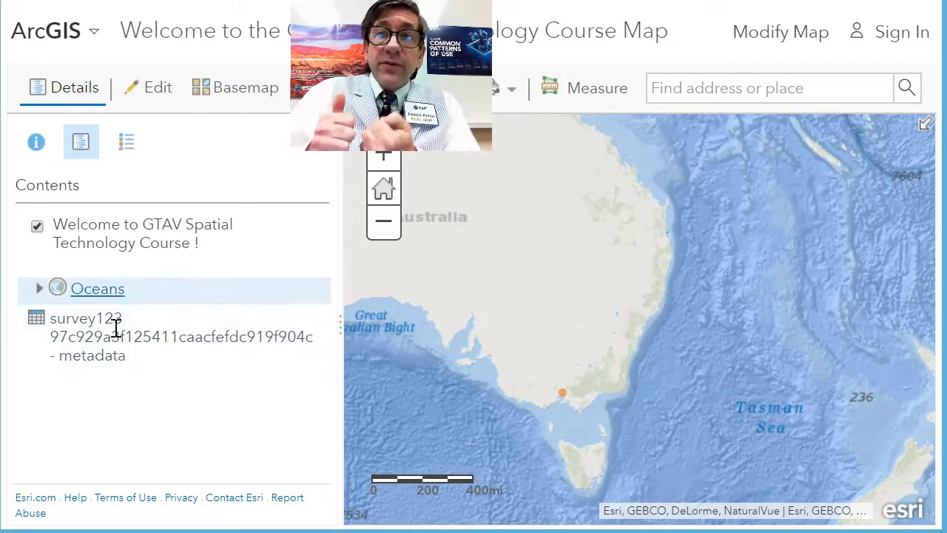
Remove the teaching-years filter from the survey layer
mouse_move(117, 267)
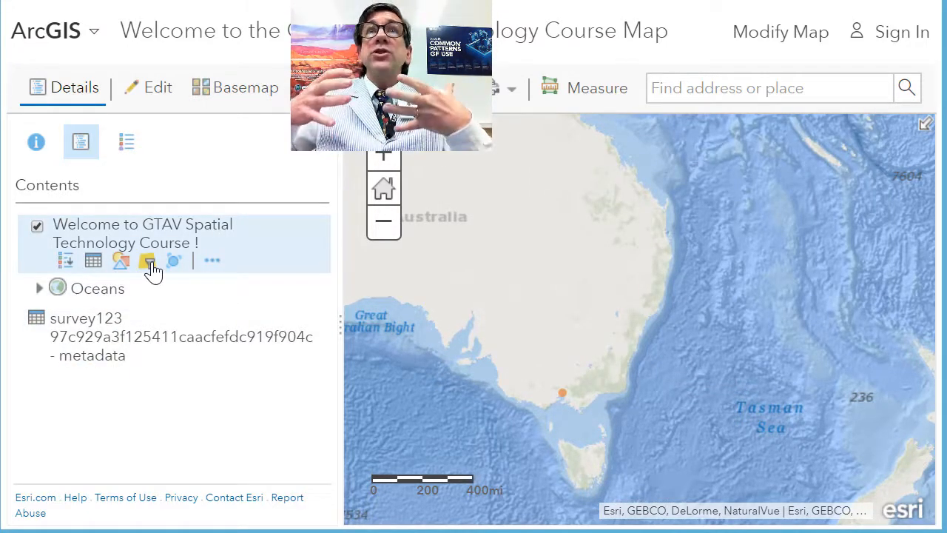
left_click(148, 266)
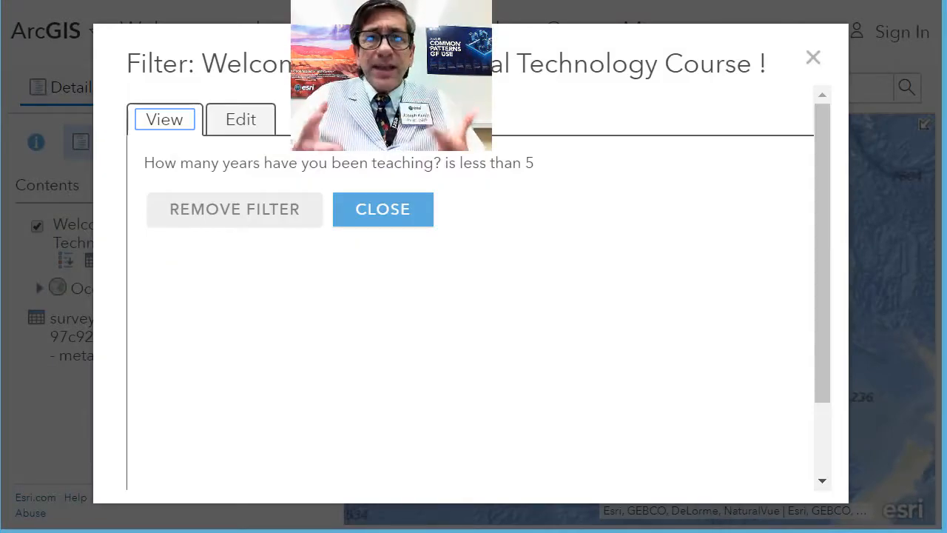
left_click(228, 208)
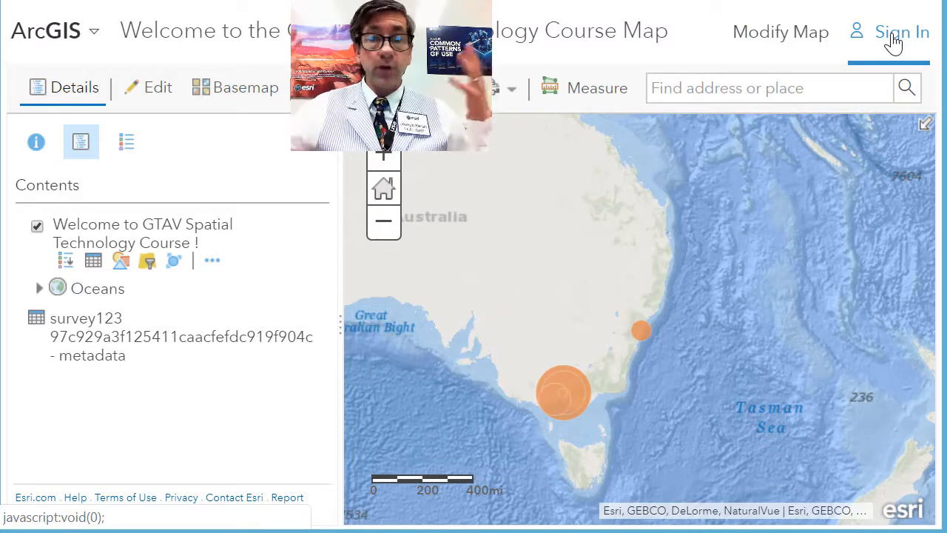
Sign in to ArcGIS Online with the account username and password
left_click(893, 40)
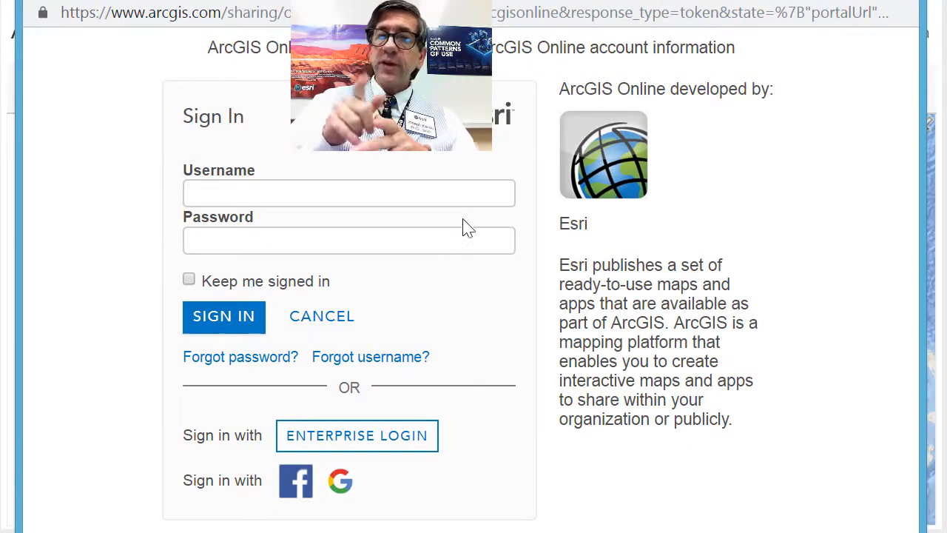
type("jjkerski")
type("•••••••")
key("Return")
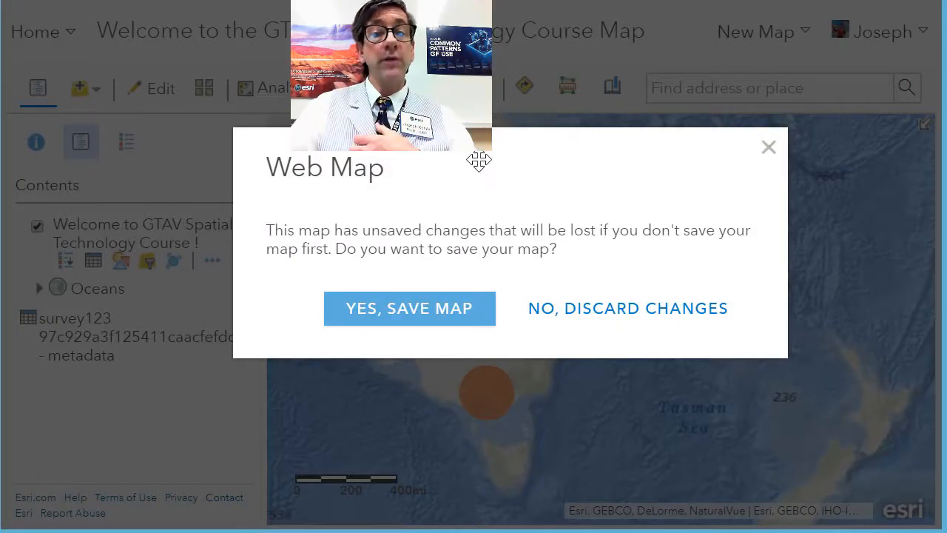
Choose to save the modified map and replace "-Copy" in its title with the owner's initials and "TEST"
left_click_drag(478, 161, 473, 180)
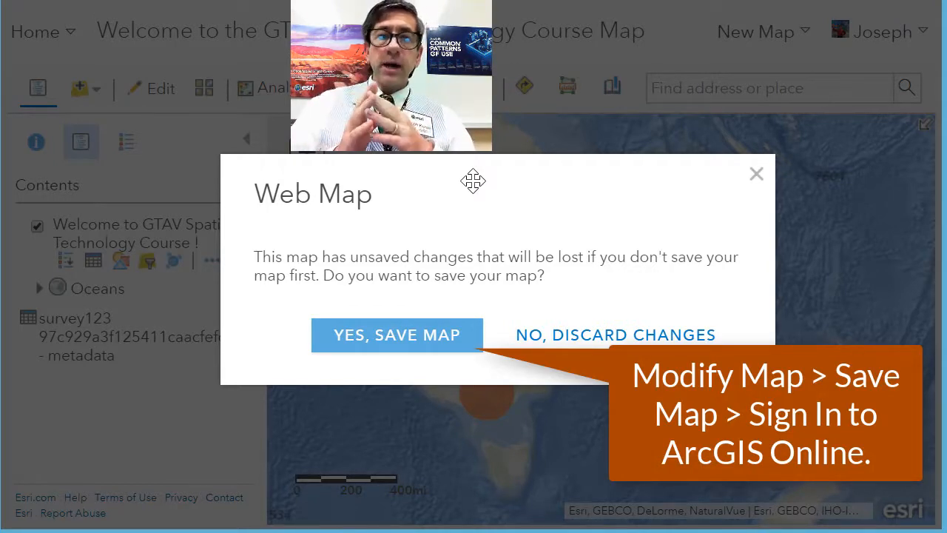
left_click(426, 349)
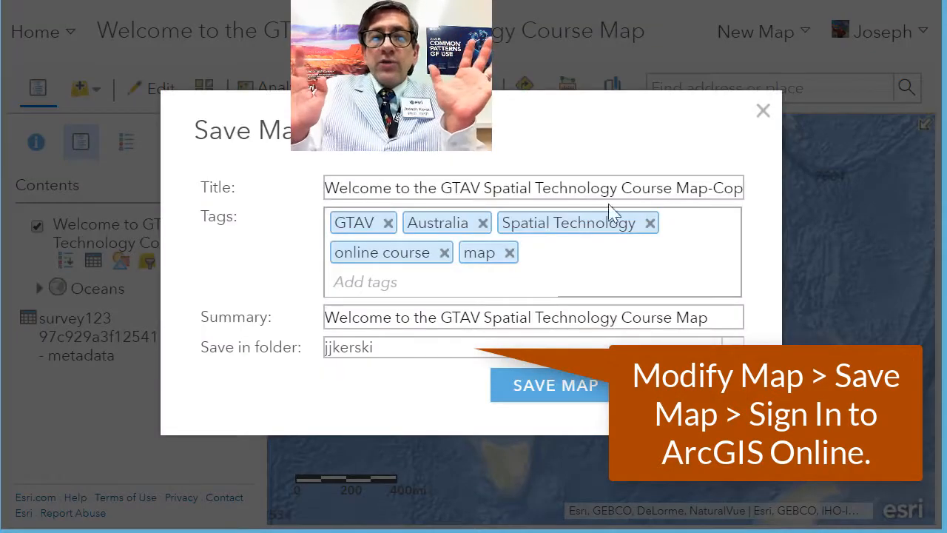
left_click(711, 188)
key("Right")
key("Right")
key("Right")
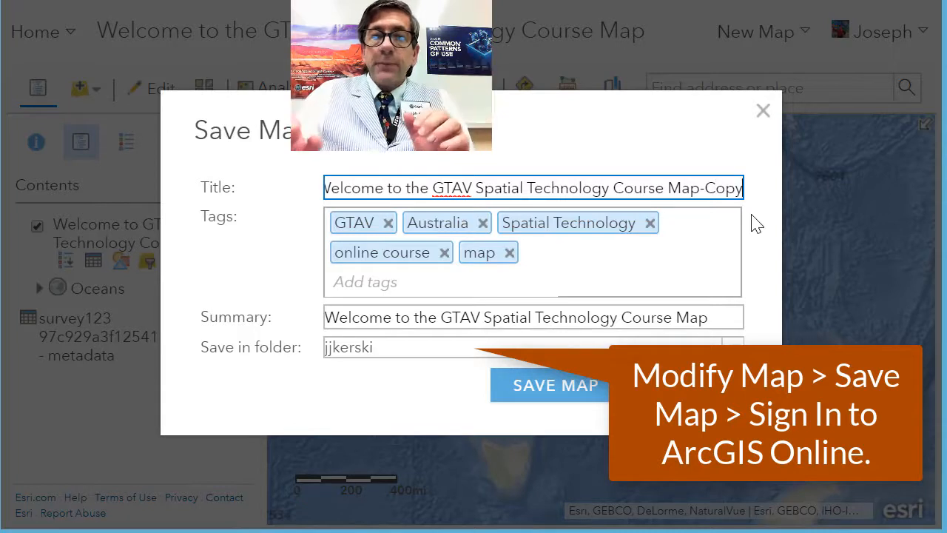
key("BackSpace")
key("BackSpace")
key("BackSpace")
key("BackSpace")
key("BackSpace")
type("JJK ")
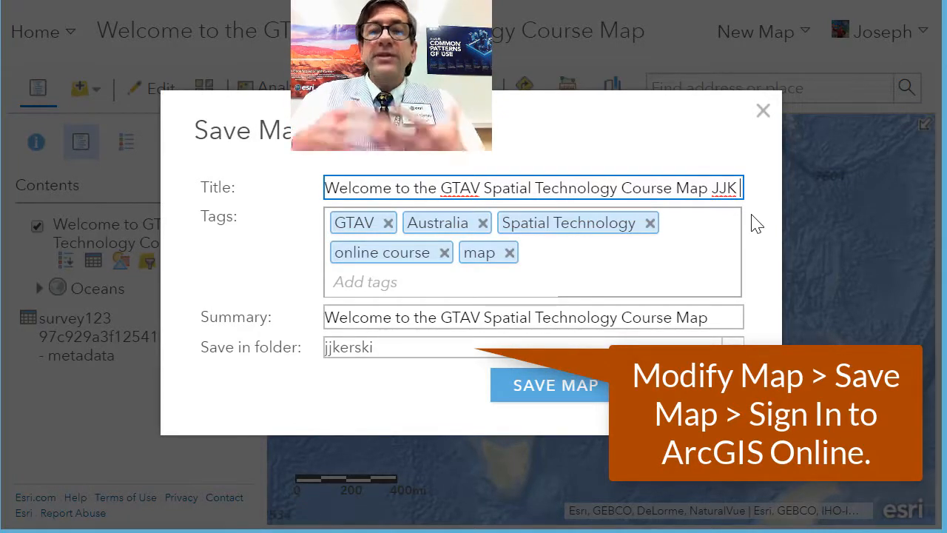
type("TEST")
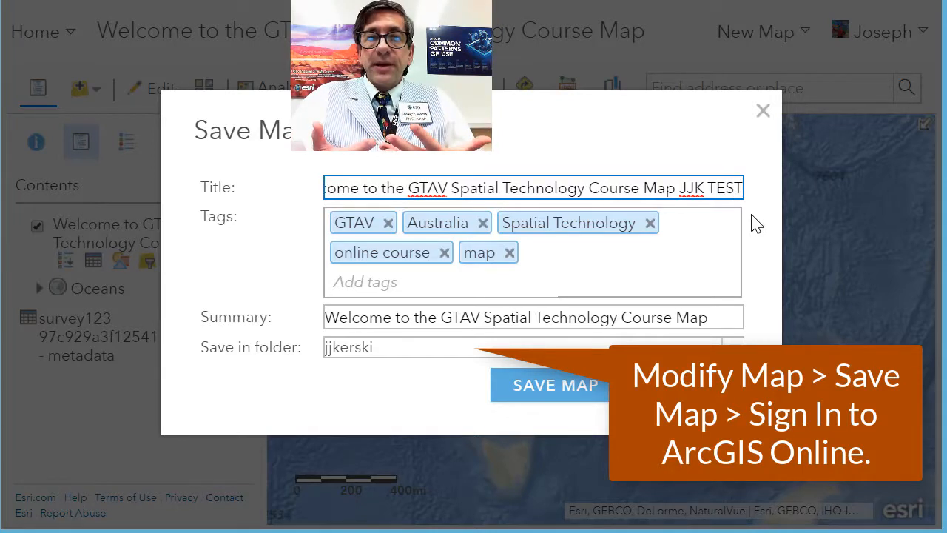
Replace "TEST" at the end of the new map's title with "My Copy"
key("ctrl+Left")
key("ctrl+Left")
key("ctrl+Left")
key("ctrl+Left")
key("ctrl+Left")
key("ctrl+Left")
key("ctrl+Left")
key("ctrl+Left")
key("ctrl+Left")
key("ctrl+Left")
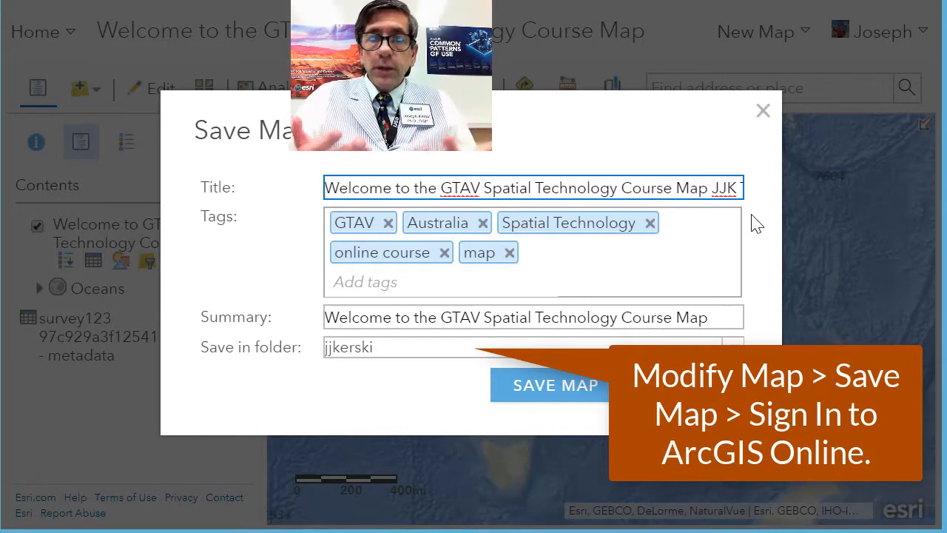
key("ctrl+Right")
key("ctrl+Right")
key("ctrl+Right")
key("ctrl+Right")
key("ctrl+Right")
key("ctrl+Right")
key("ctrl+Right")
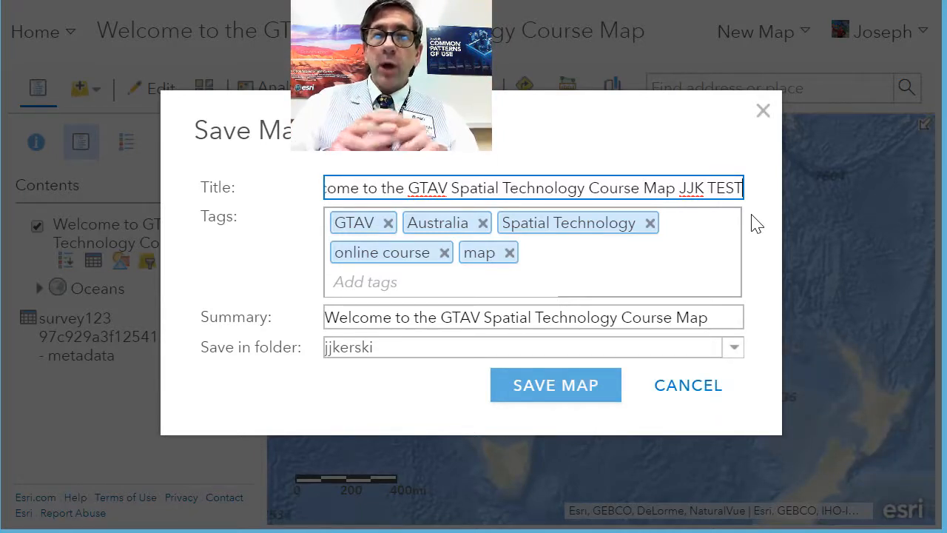
key("BackSpace")
key("BackSpace")
key("BackSpace")
key("BackSpace")
type("My Copy")
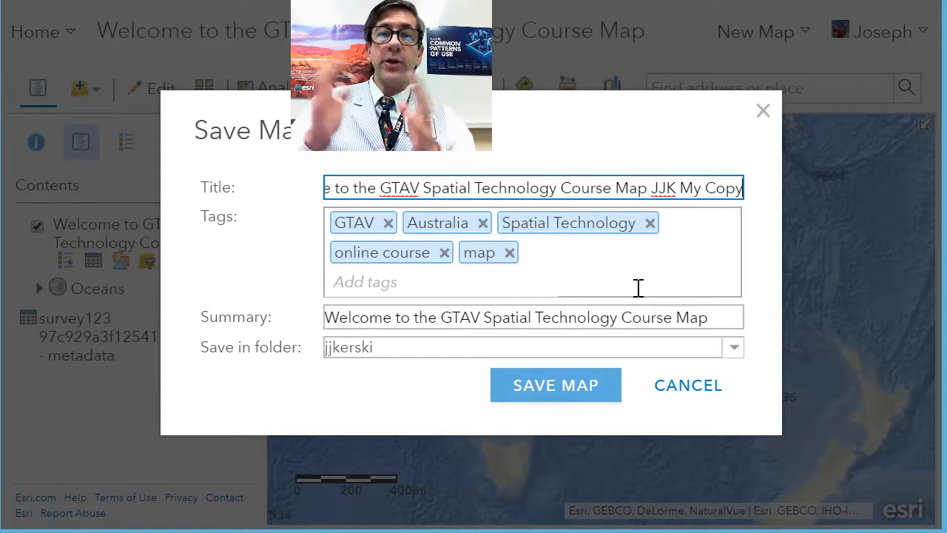
Check the start of the new map's title and save the map in the owner's home folder
key("ctrl+Left")
key("ctrl+Left")
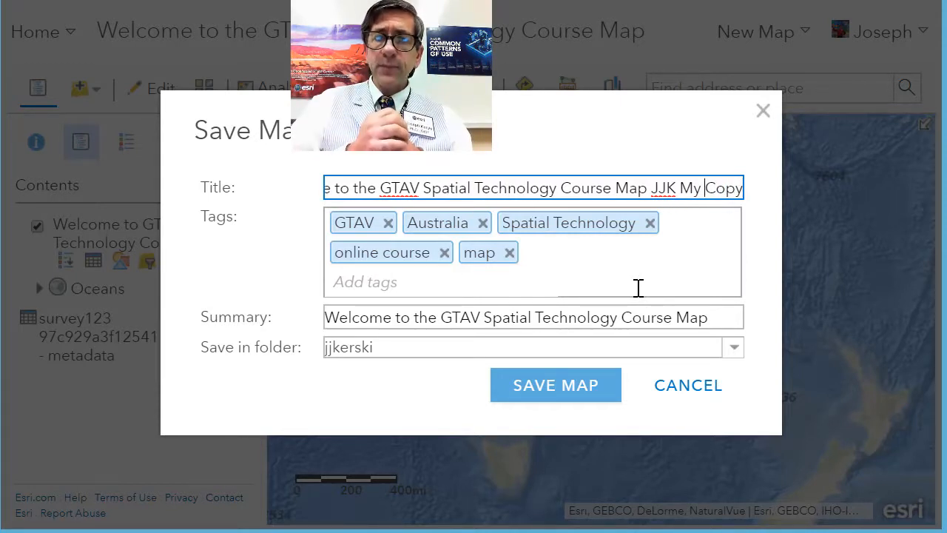
key("Home")
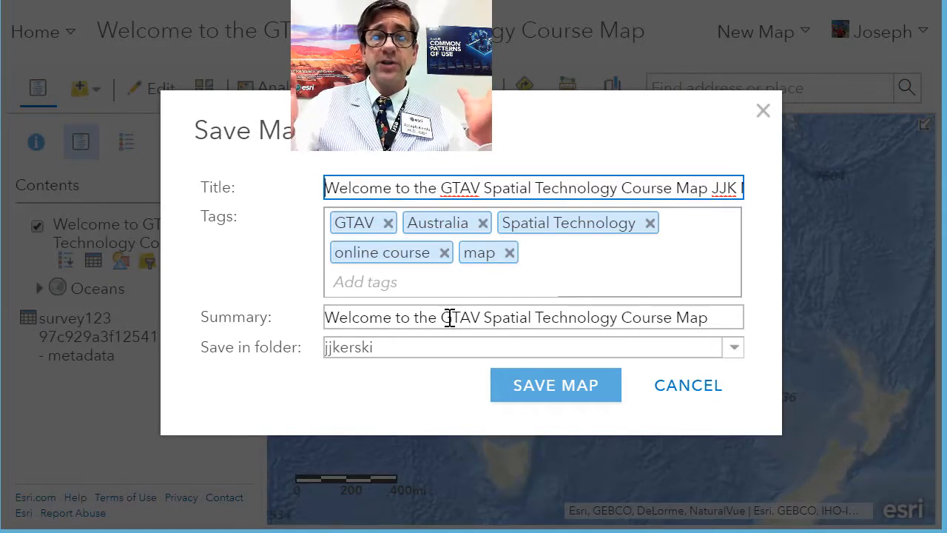
left_click(541, 390)
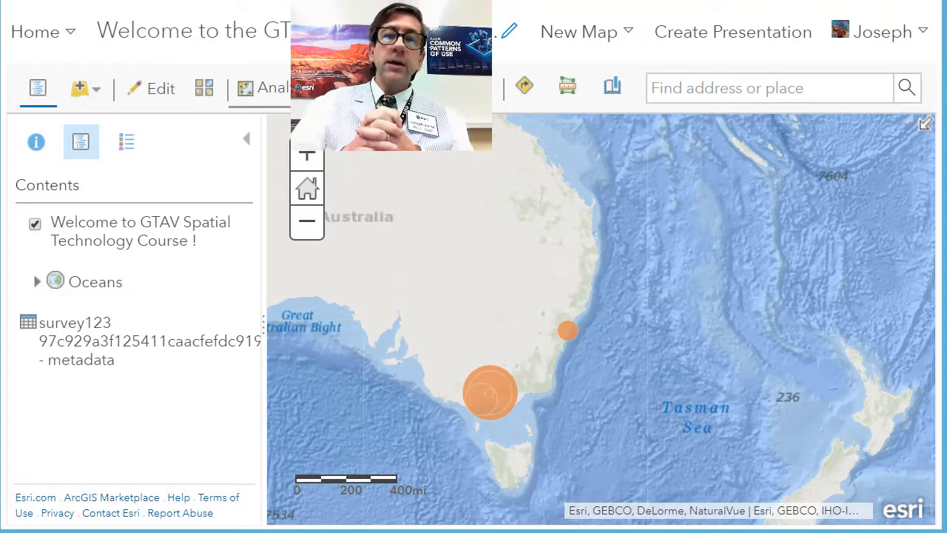
left_click(385, 88)
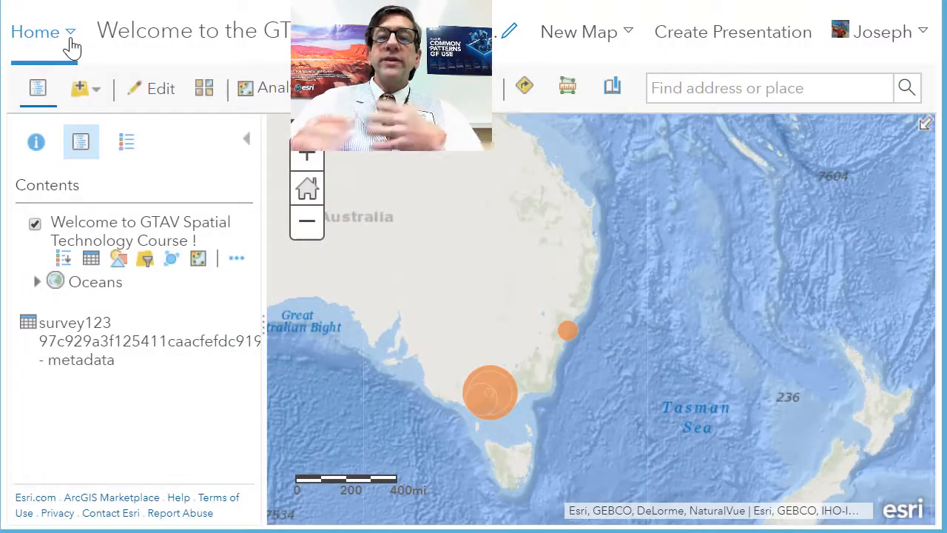
Leave the map and open the account's own content page
left_click(69, 38)
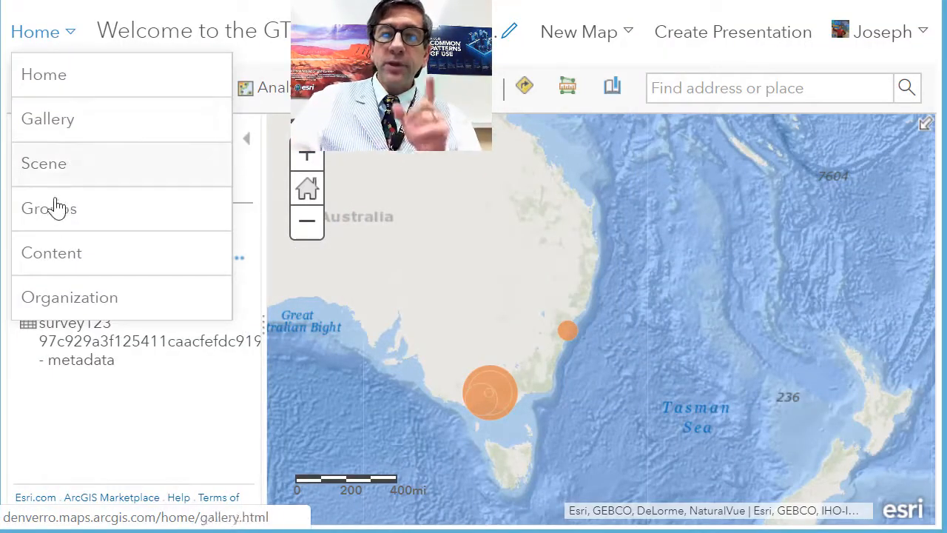
left_click(46, 259)
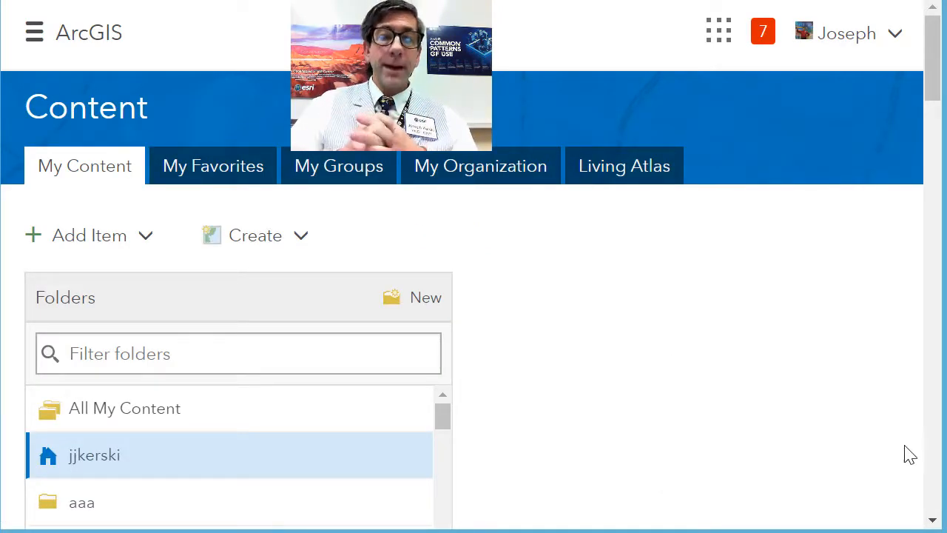
scroll(391, 484, "down", 2)
scroll(390, 484, "up", 2)
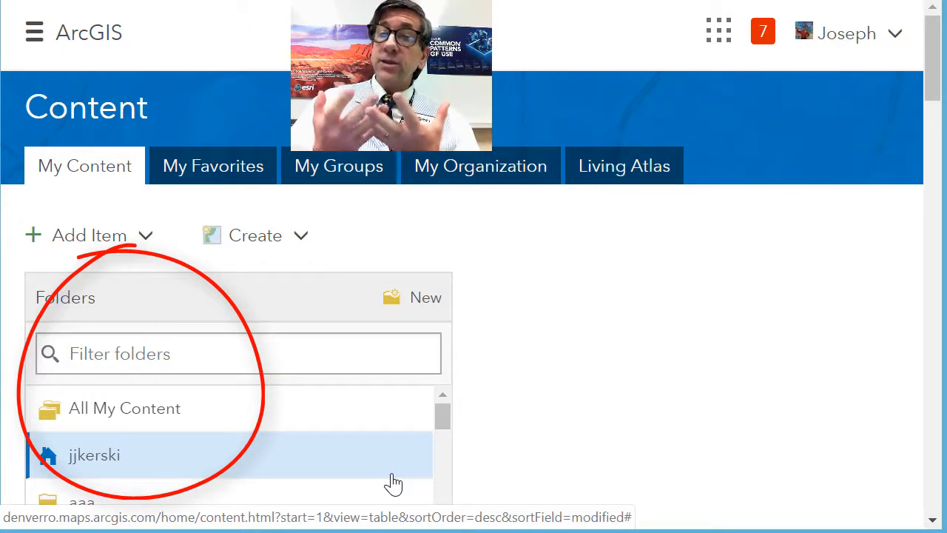
Show the content of all folders together and look through the folder list
left_click(352, 423)
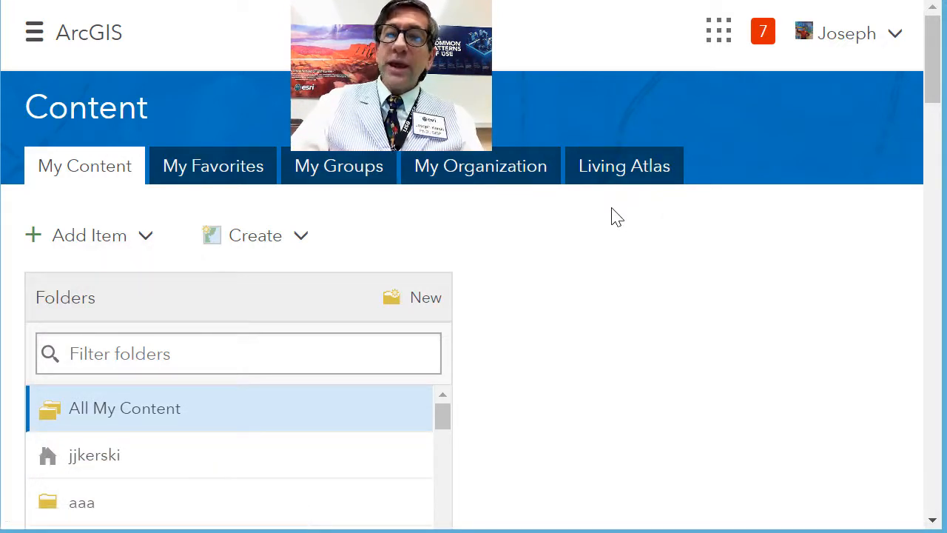
scroll(599, 509, "down", 3)
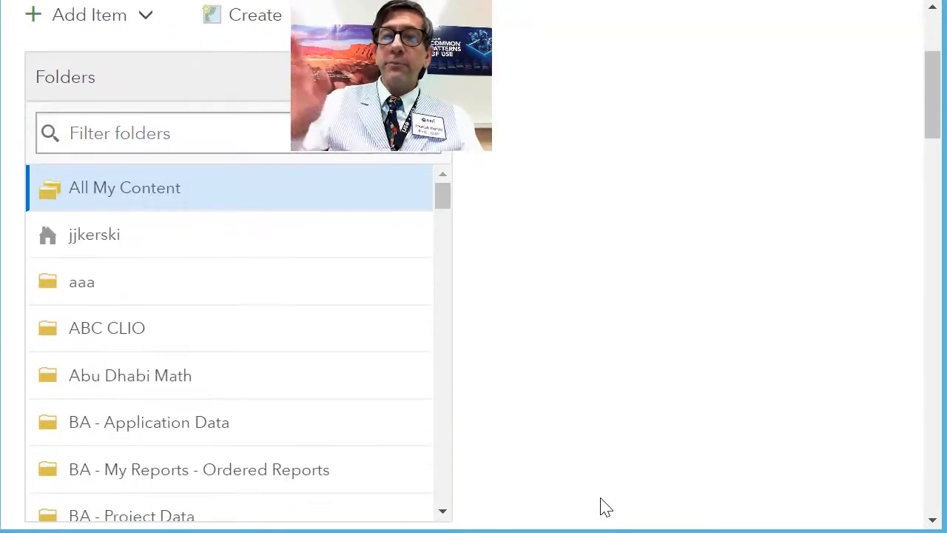
scroll(703, 326, "up", 3)
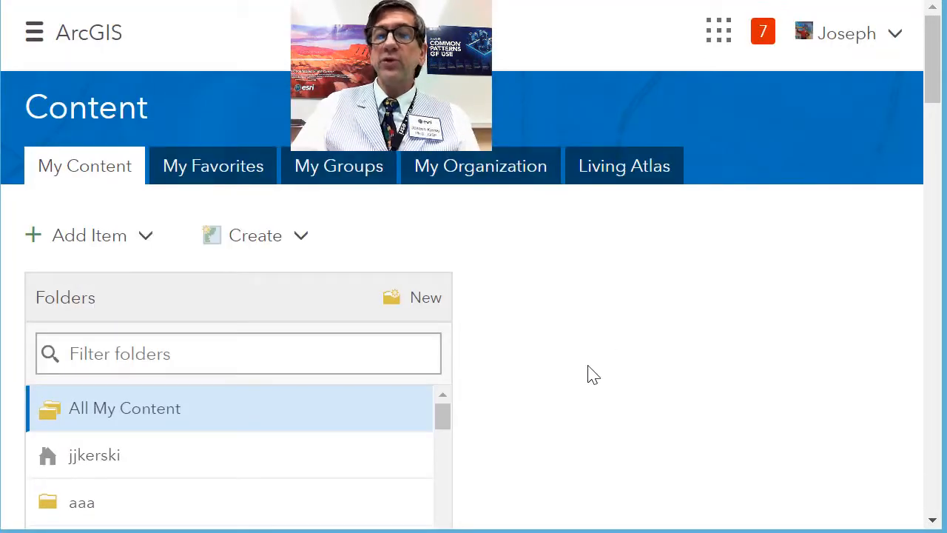
Return to the owner's home folder and open the form for creating a folder, closing it without making one
left_click(204, 464)
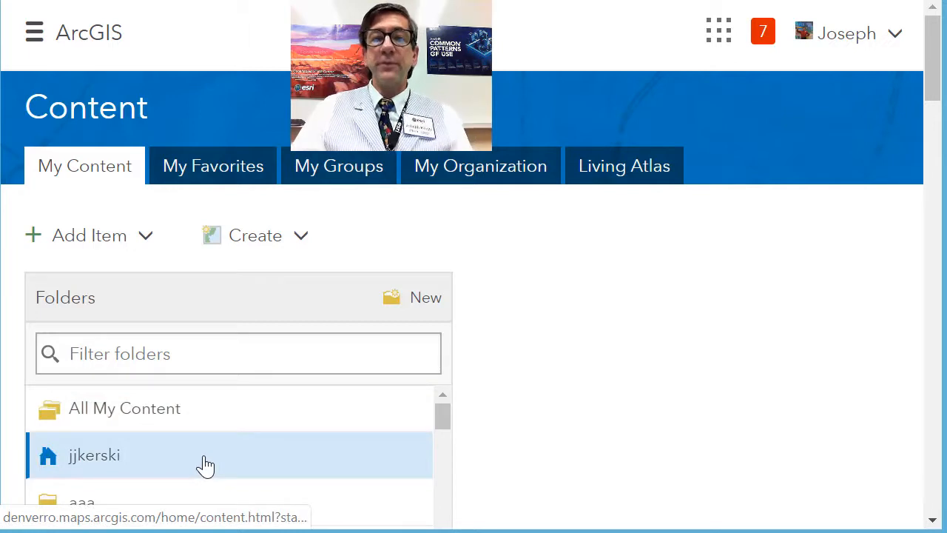
left_click(426, 299)
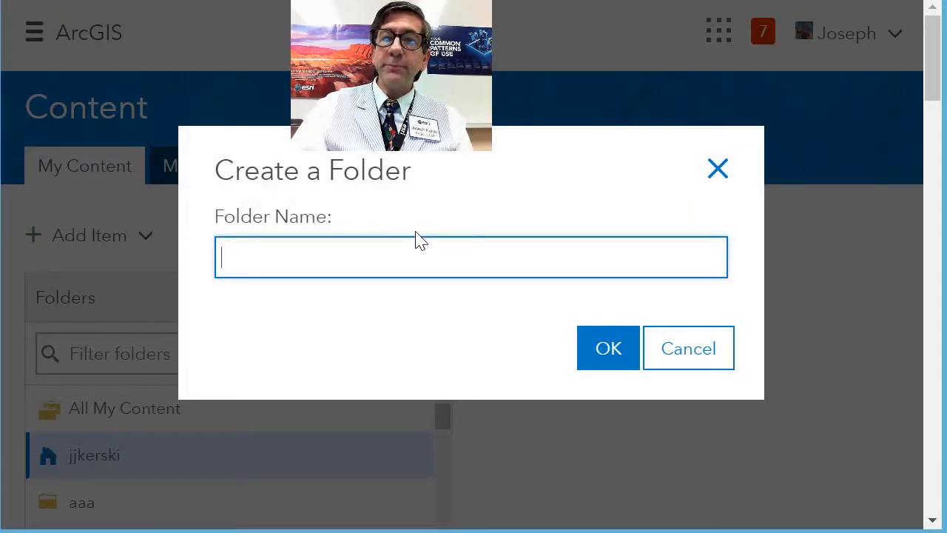
left_click(680, 365)
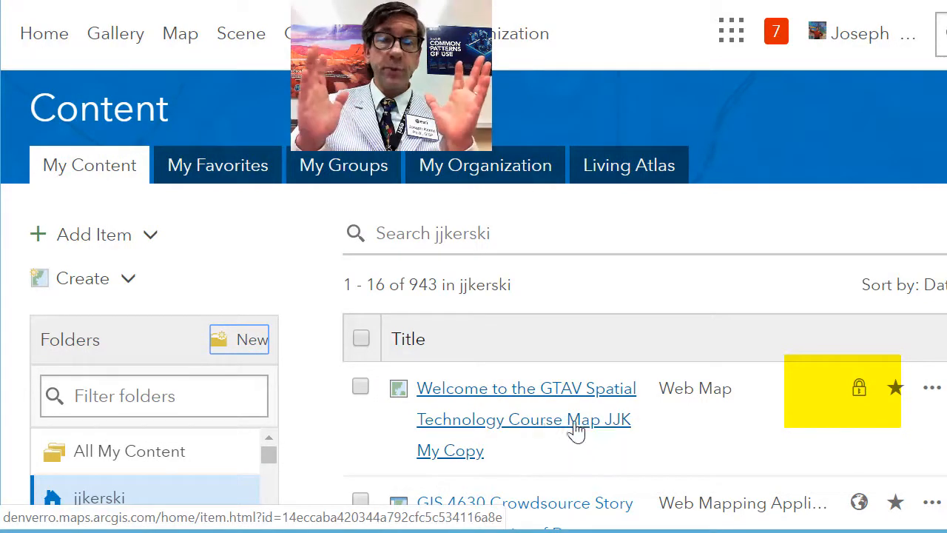
Check the sharing status of the saved map copy and of the GIS 4630 Crowdsource Story Map items below it
mouse_move(859, 395)
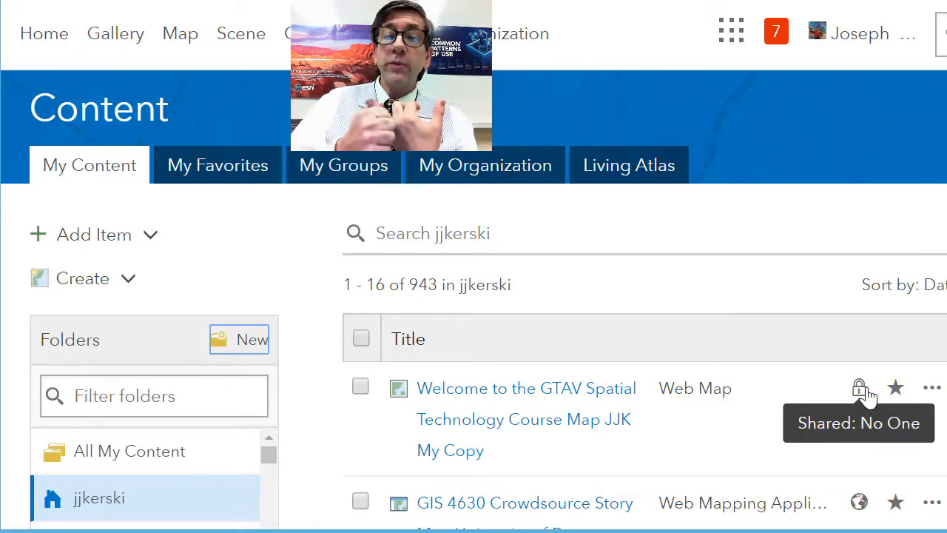
scroll(867, 396, "down", 1)
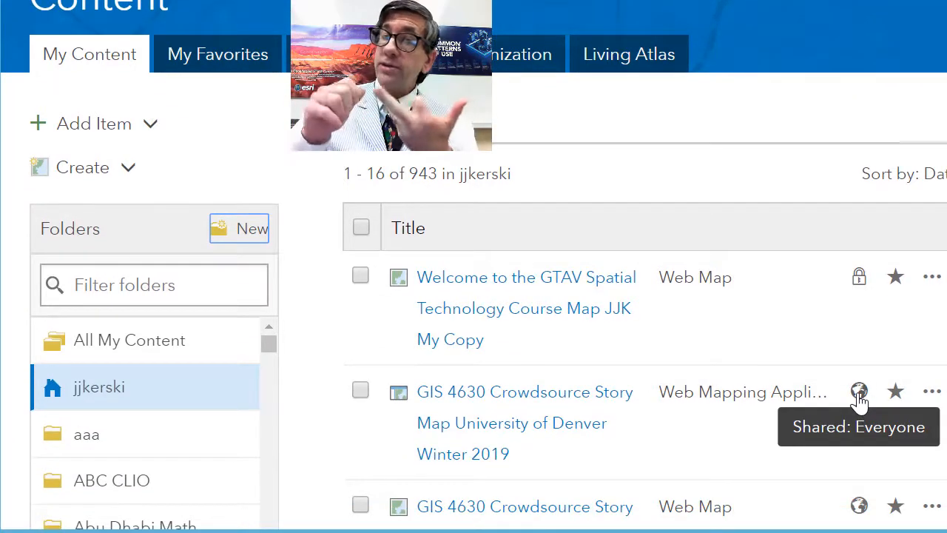
scroll(859, 400, "down", 1)
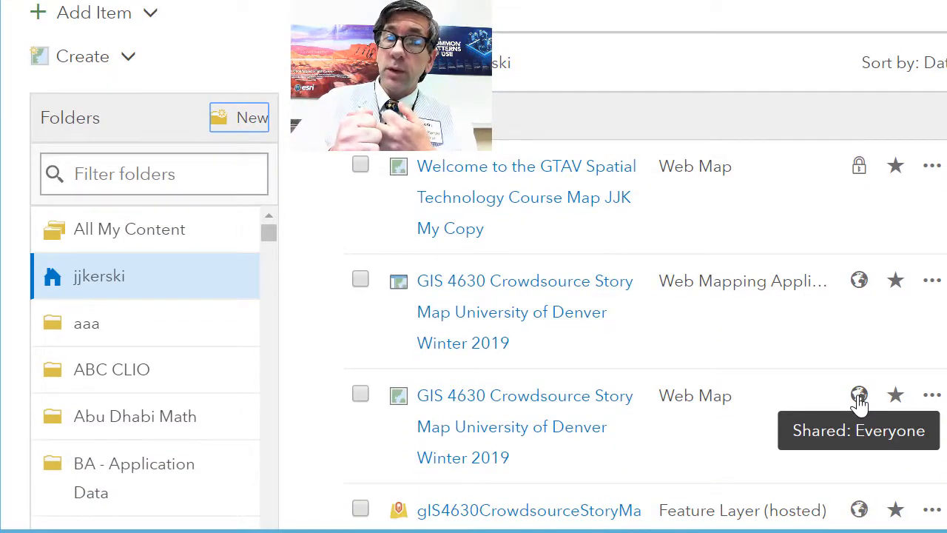
scroll(859, 400, "down", 1)
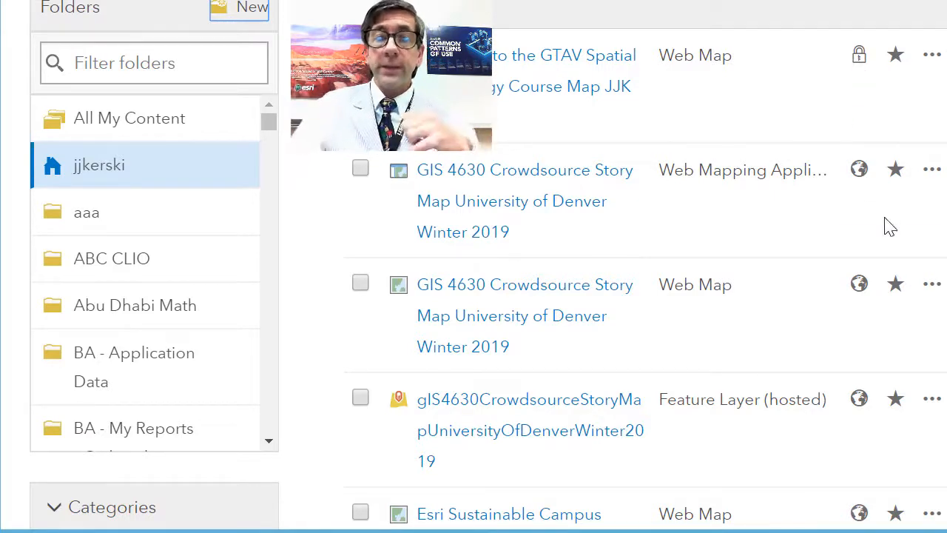
left_click_drag(946, 233, 944, 235)
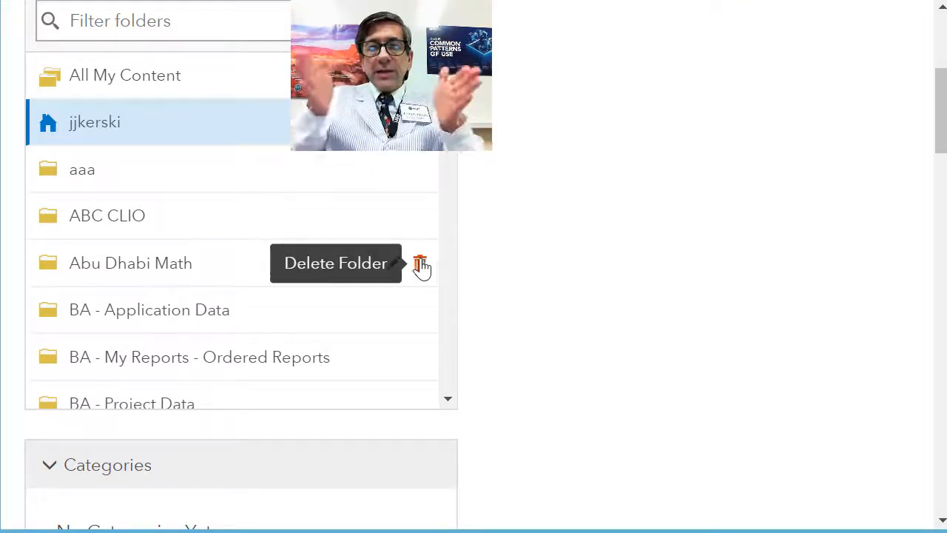
scroll(422, 266, "up", 5)
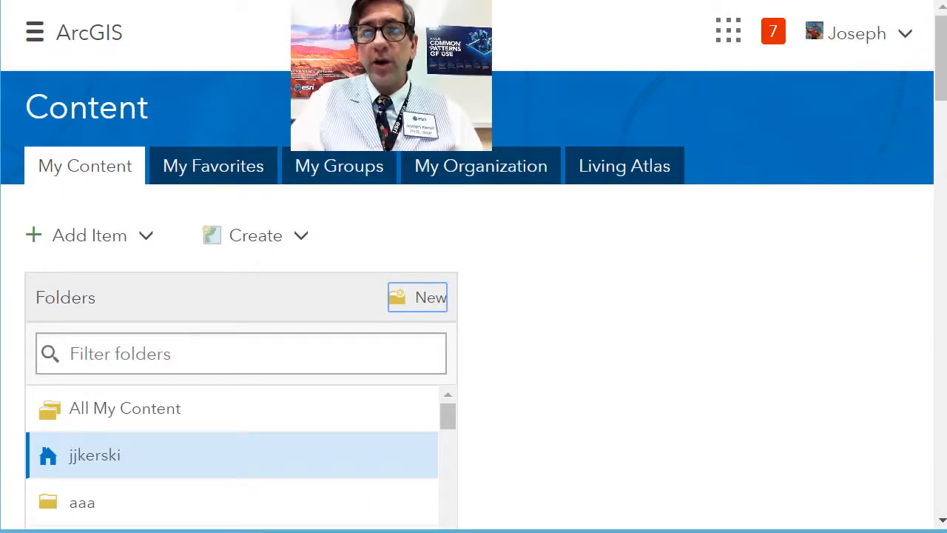